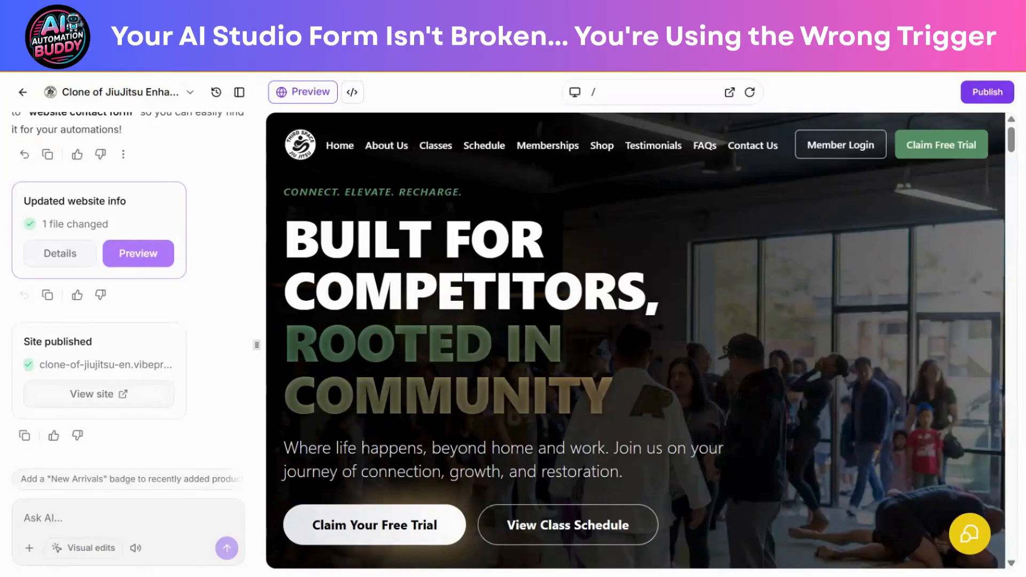
Step: Open the previewed site's Contact Us page and examine its Send Us a Message form
scroll(636, 342, "down", 1)
scroll(636, 342, "up", 1)
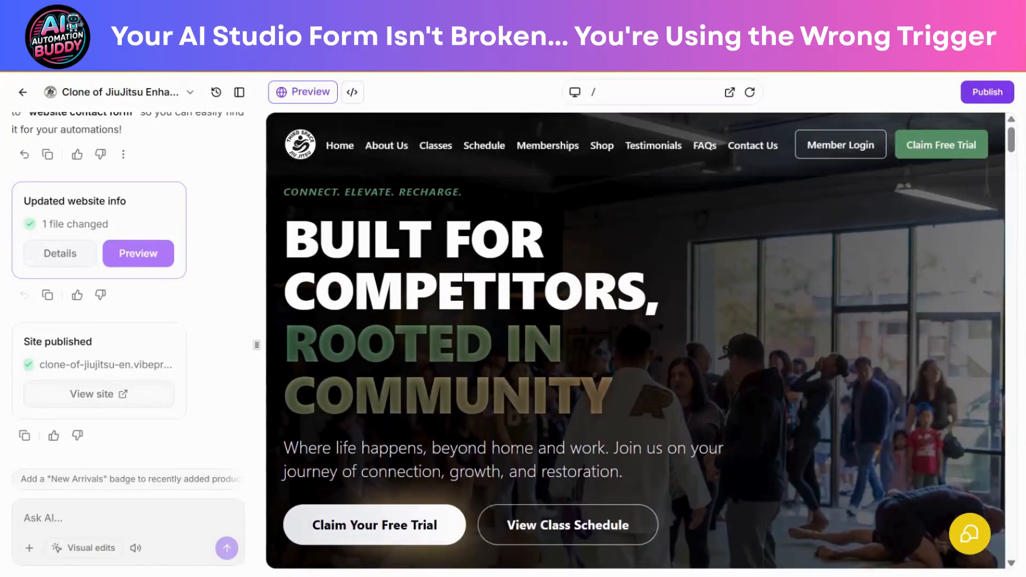
scroll(722, 319, "down", 1)
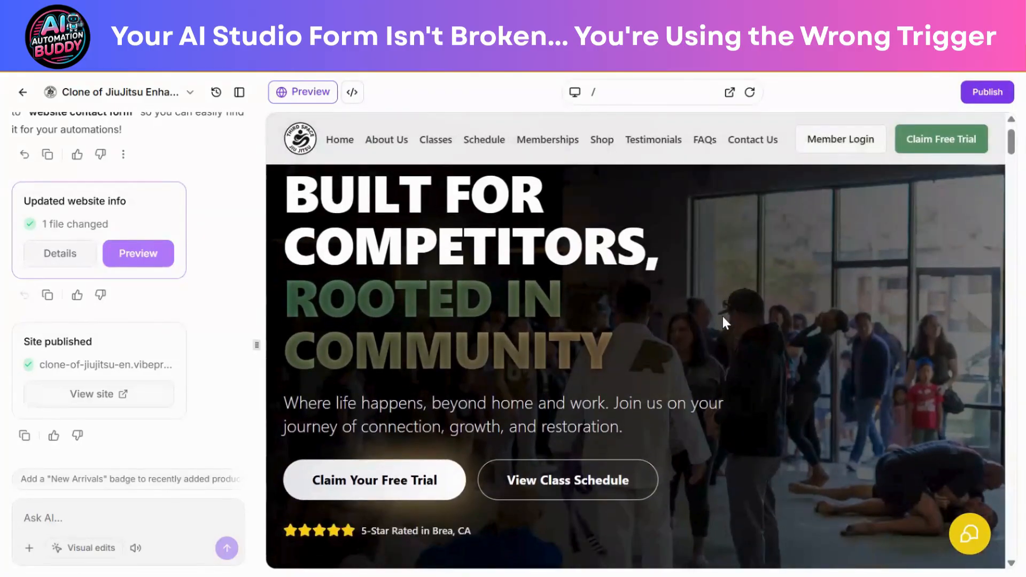
scroll(723, 317, "up", 1)
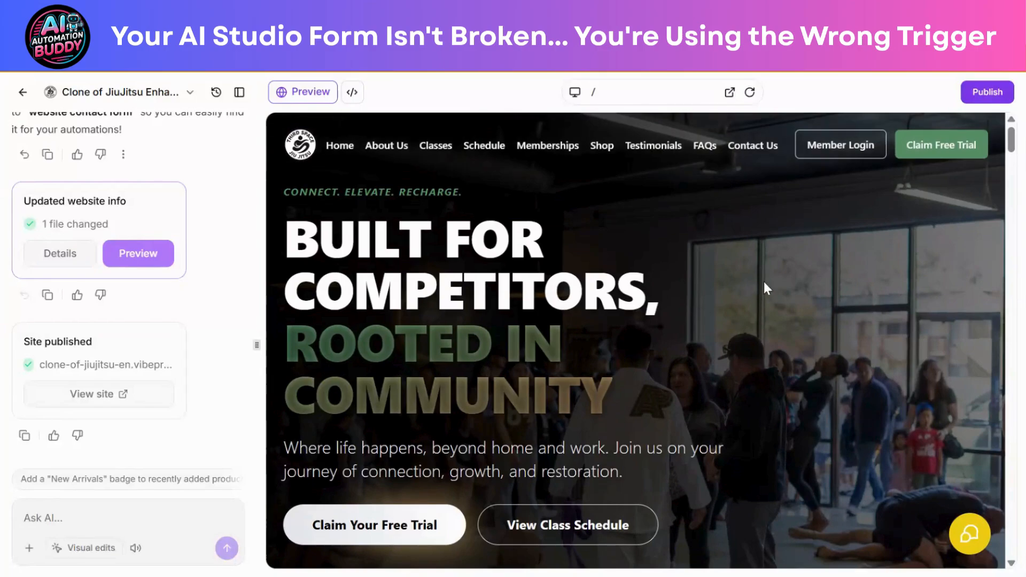
left_click(754, 152)
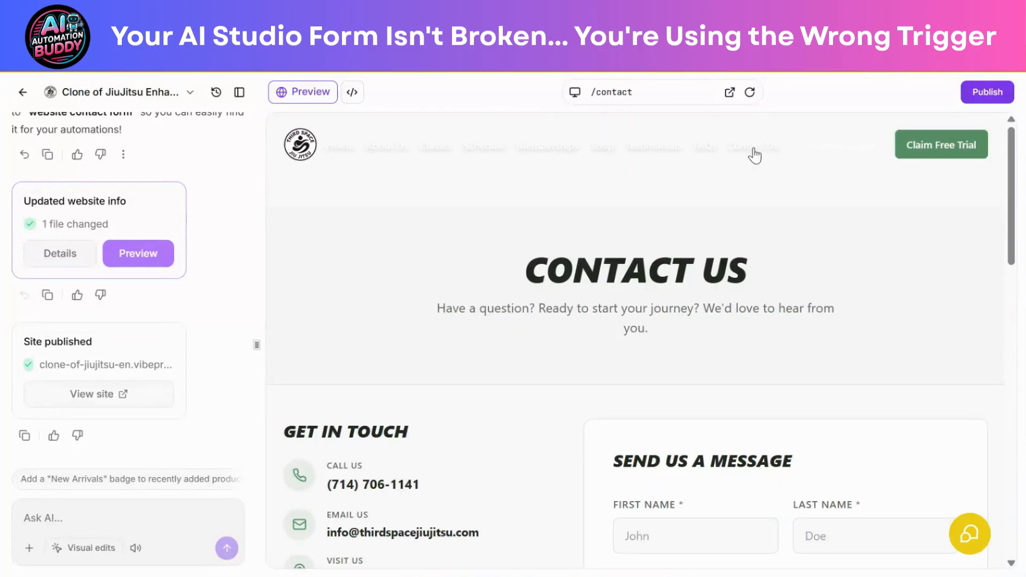
scroll(801, 287, "down", 4)
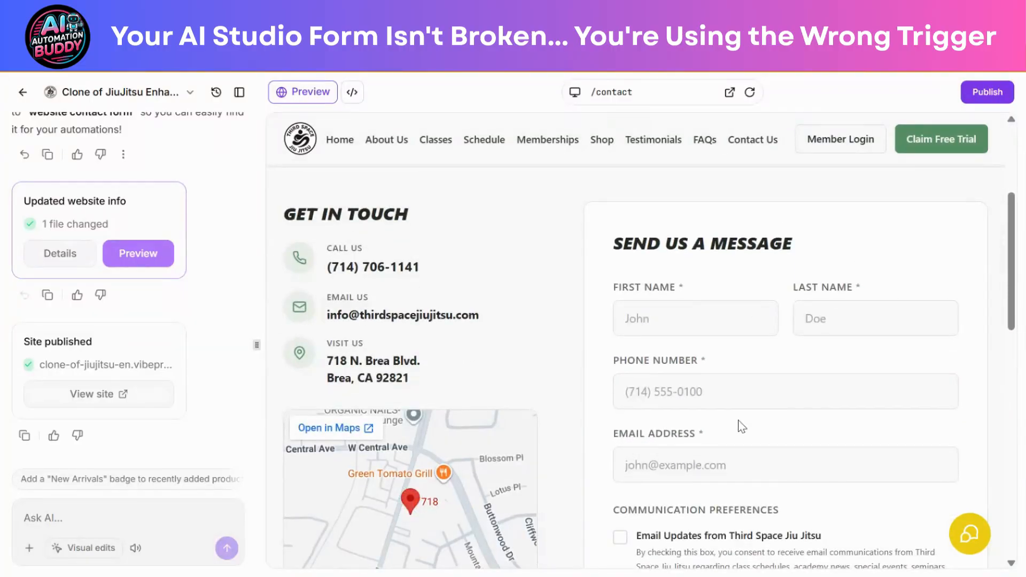
scroll(742, 426, "down", 1)
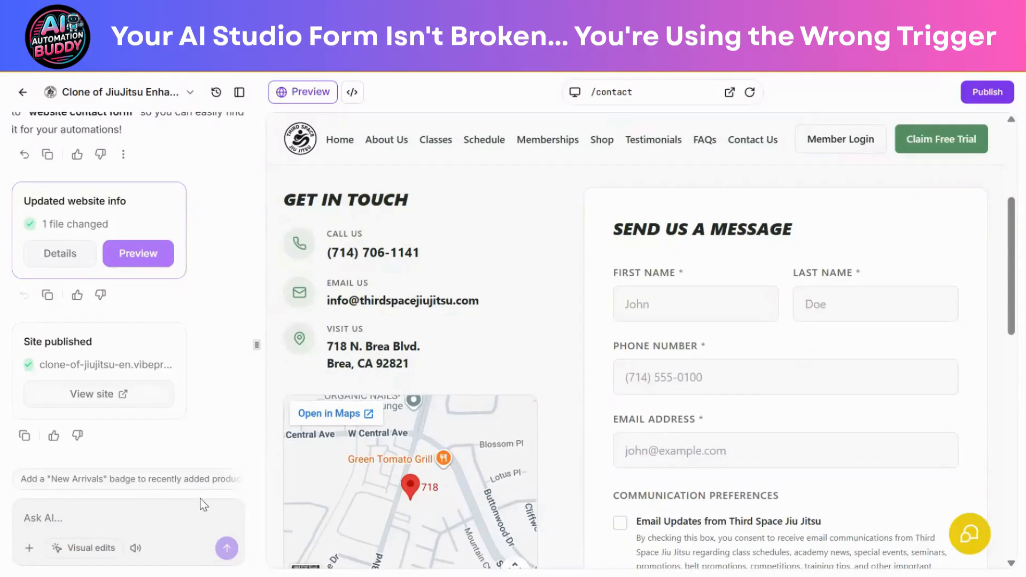
Step: Review the AI chat history about the contact form's tracking name
left_click(80, 519)
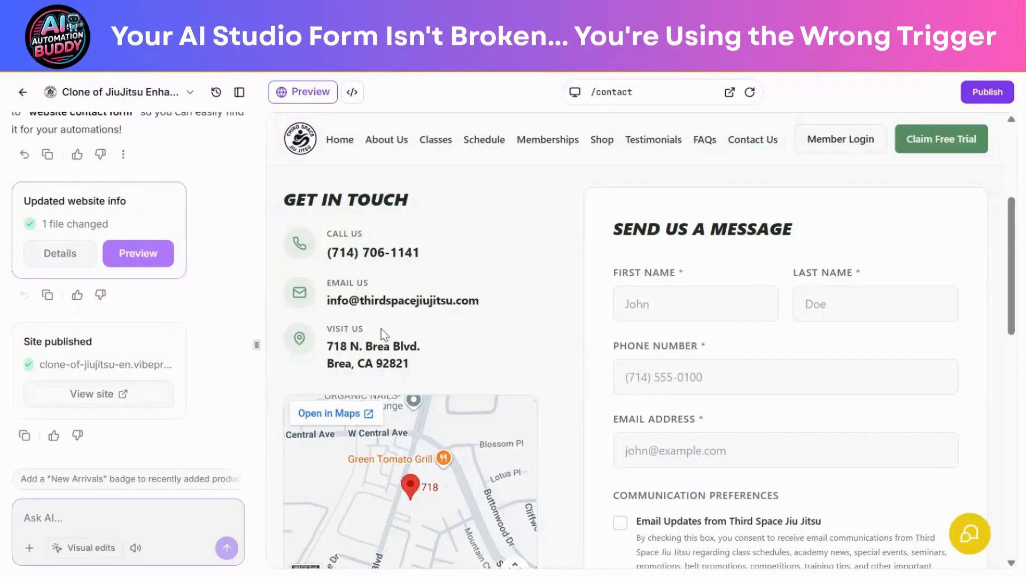
scroll(164, 291, "up", 5)
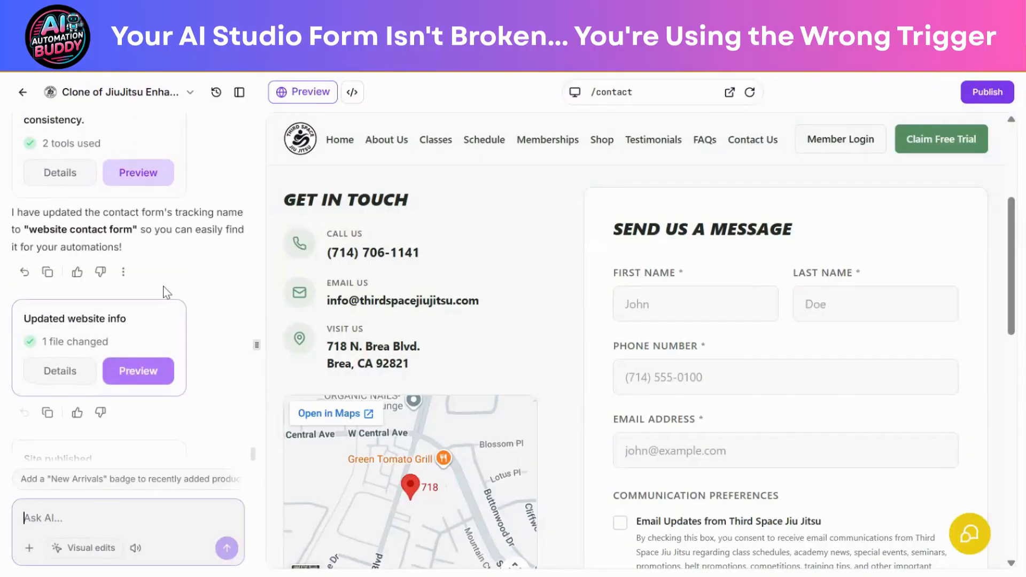
scroll(164, 290, "up", 3)
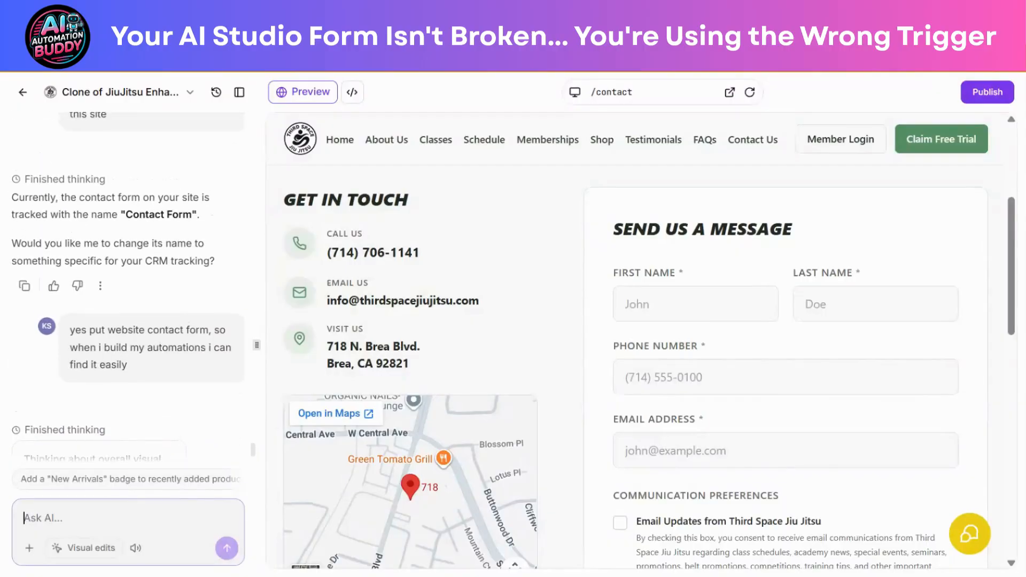
scroll(171, 310, "down", 1)
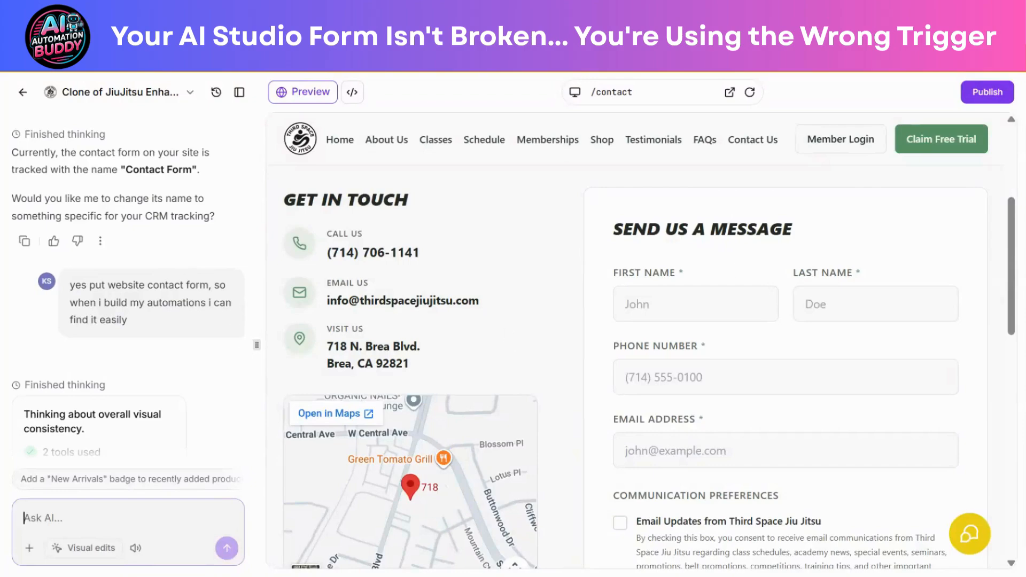
scroll(706, 316, "down", 1)
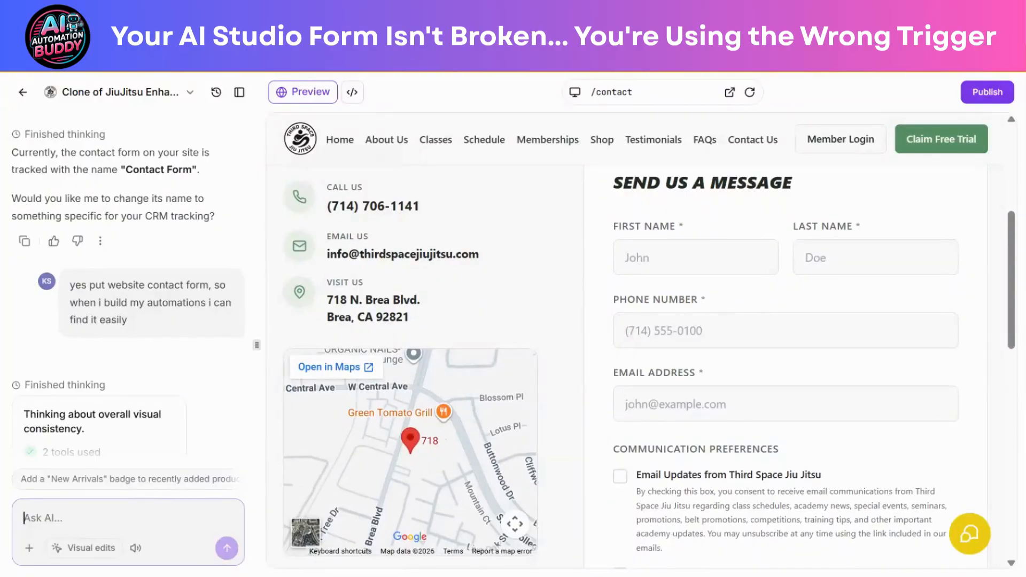
Step: Leave the website editor and check the Forms list in Sites, including the options for creating a form
left_click(23, 91)
left_click(20, 94)
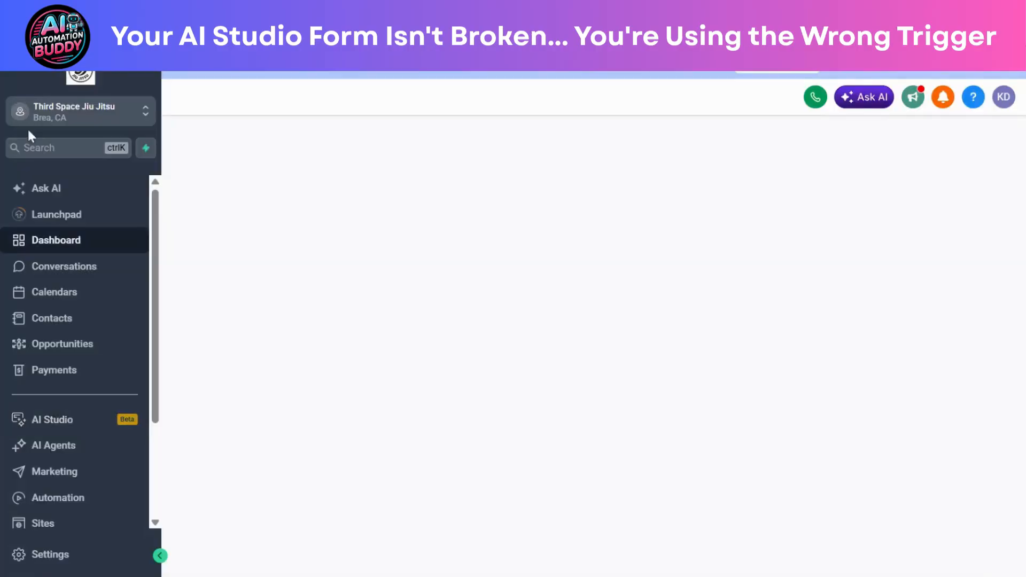
scroll(80, 468, "down", 1)
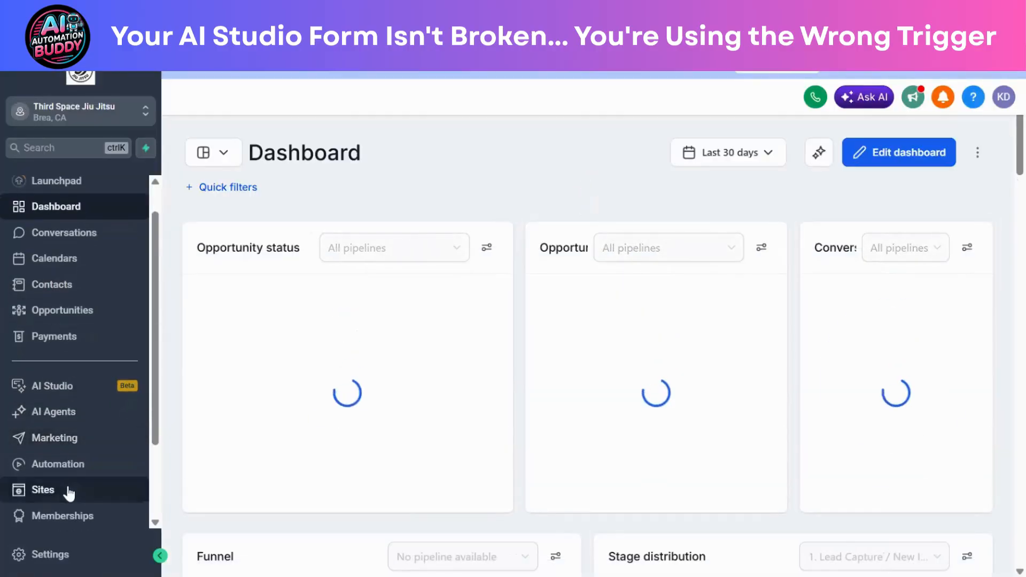
left_click(68, 490)
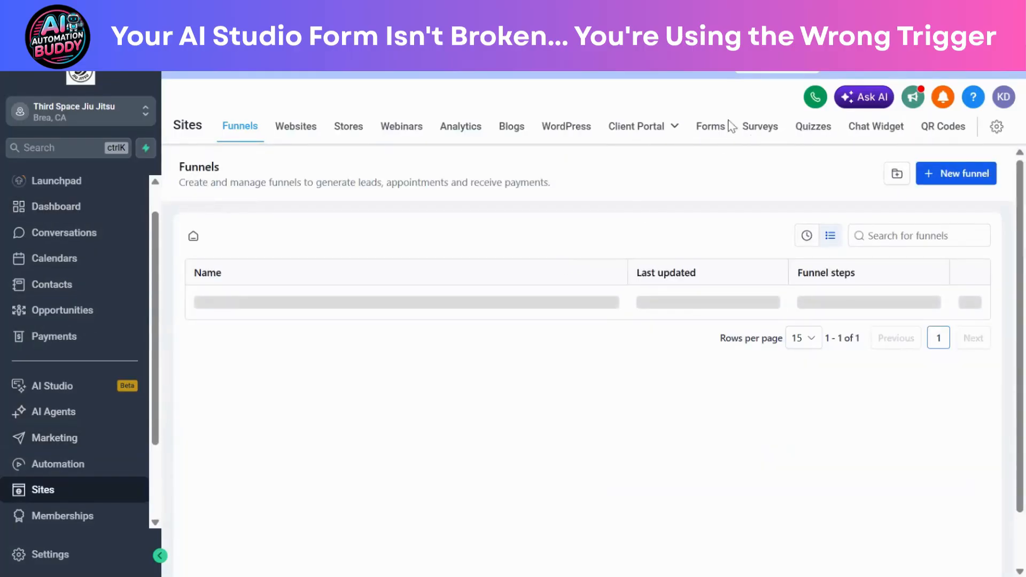
left_click(709, 128)
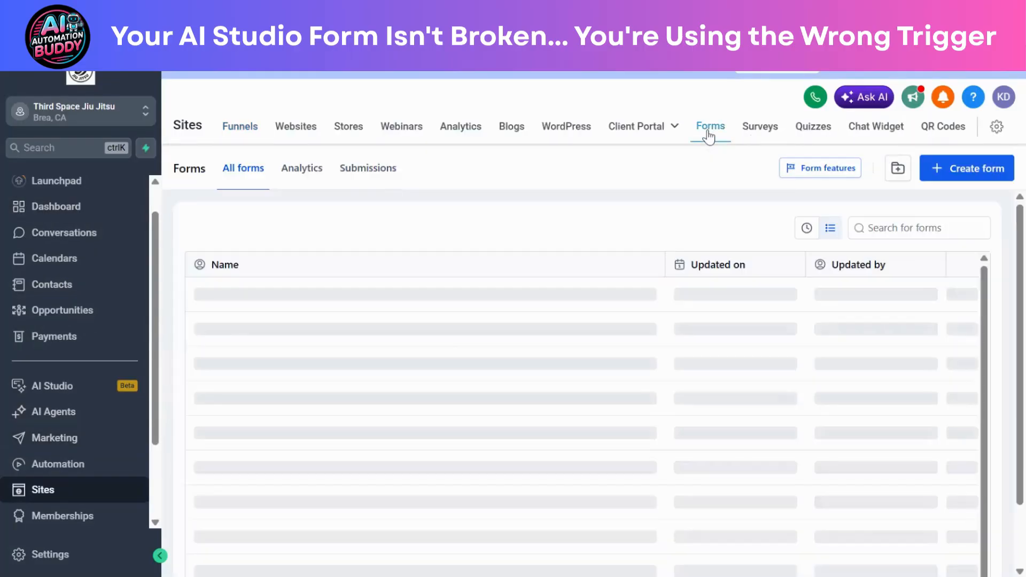
left_click(936, 168)
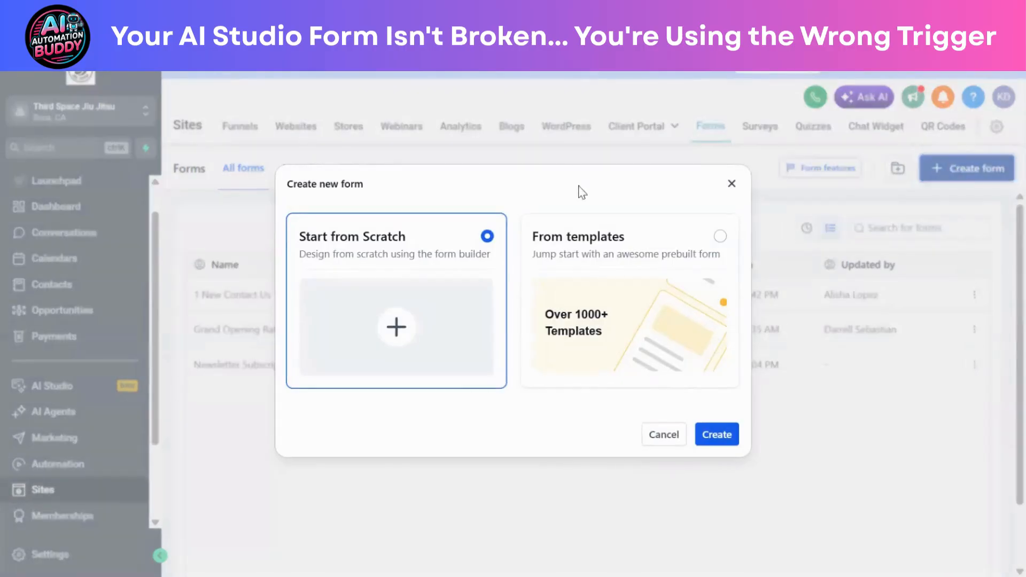
left_click(731, 184)
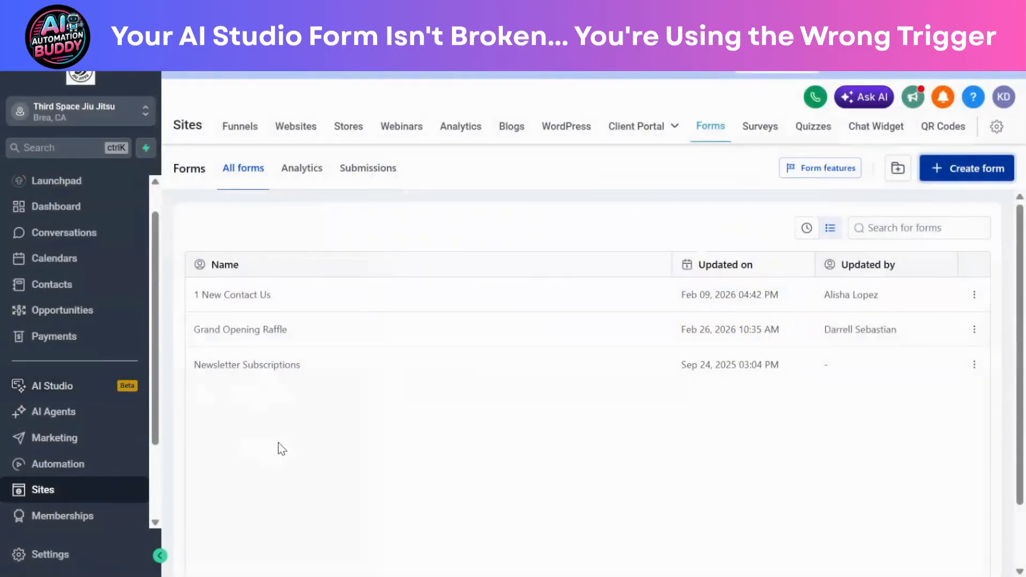
Step: Create a new automation workflow from scratch
left_click(98, 461)
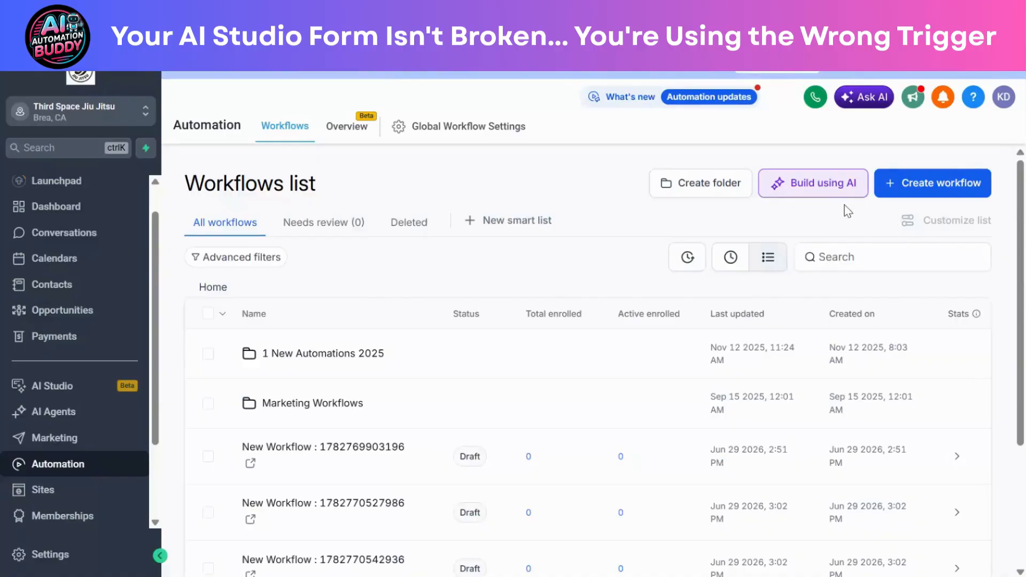
left_click(918, 197)
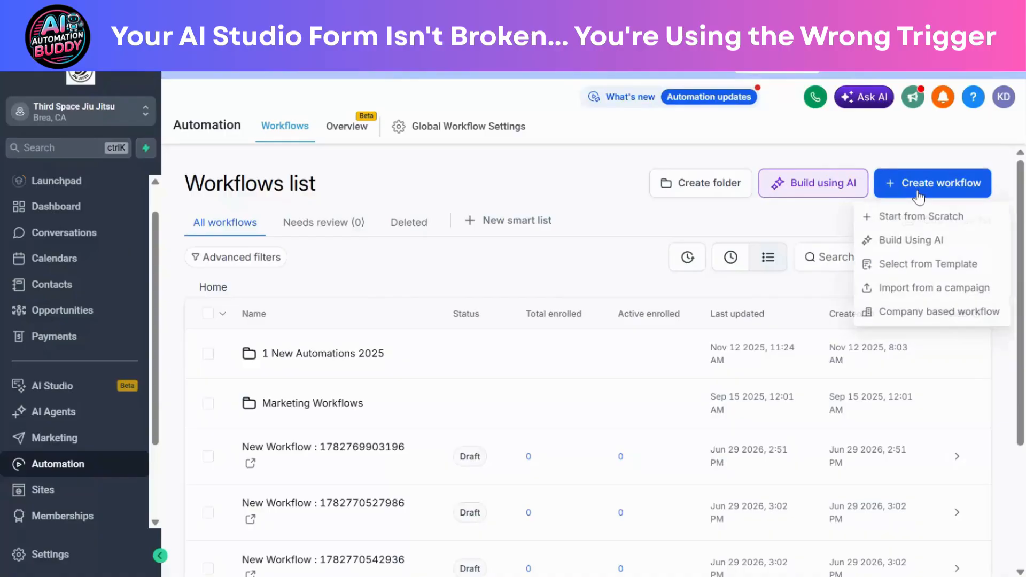
left_click(925, 219)
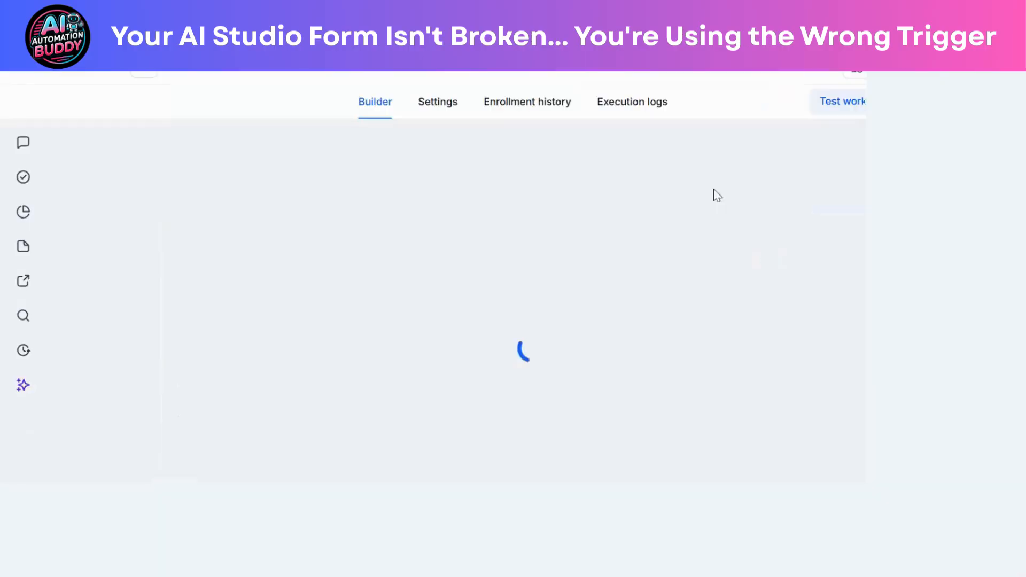
type("After sending a proposal, wa")
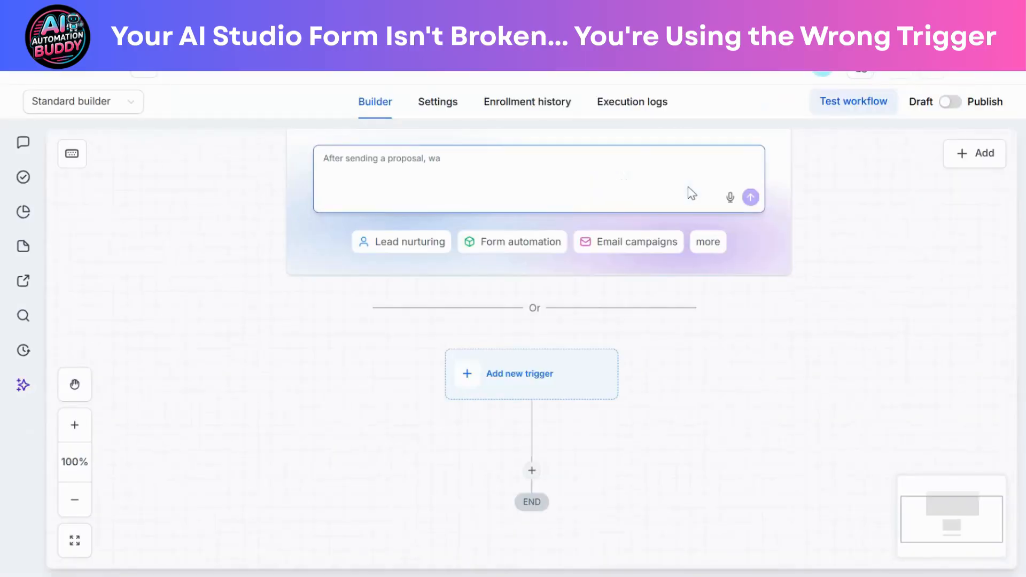
type("it 24 hours then send SMS follow-up, wait 2 more days for email follow-up, create")
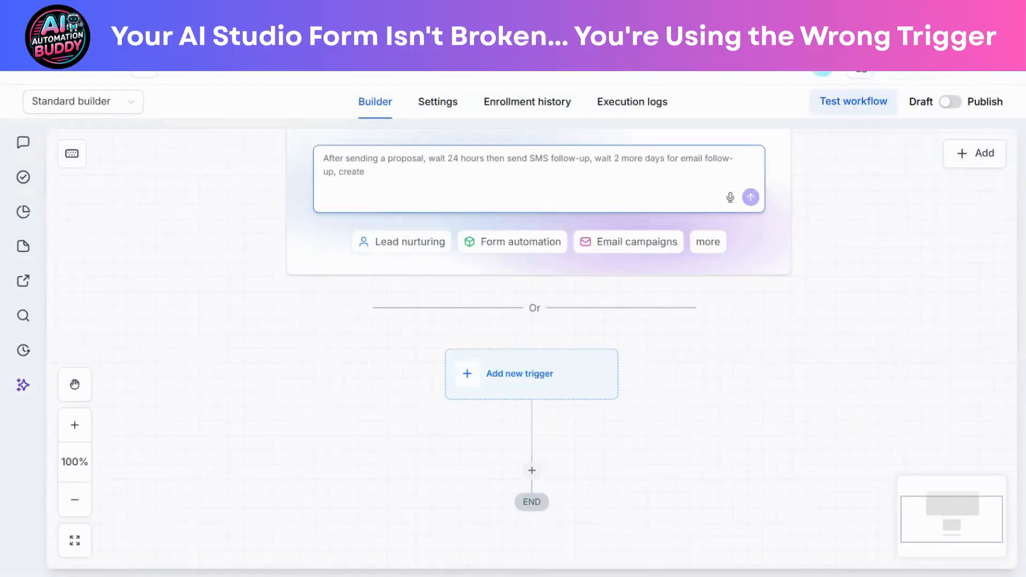
type(" a call task after 3 days, and move to cold stage if no response in")
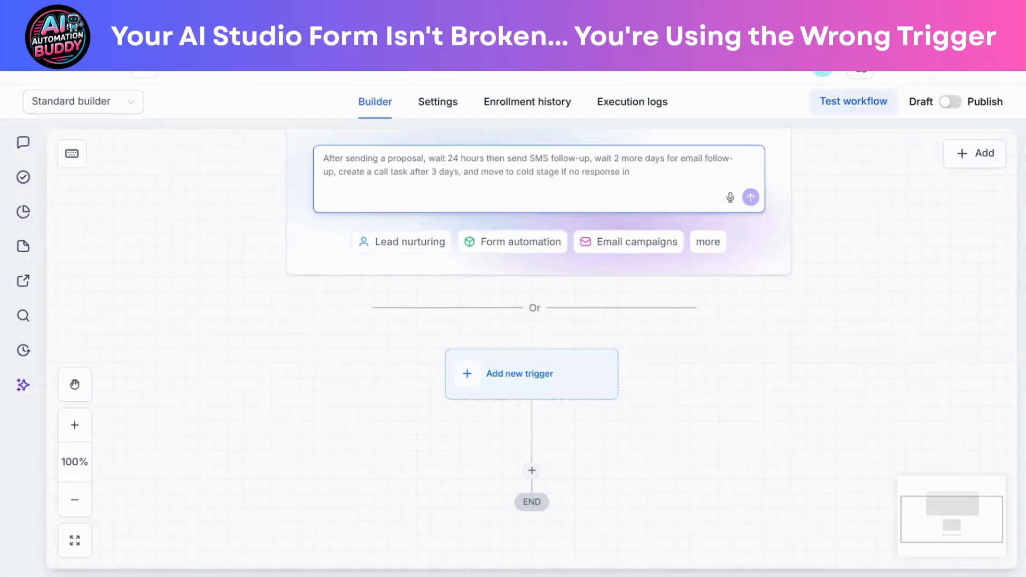
key("BackSpace")
key("BackSpace")
key("BackSpace")
key("BackSpace")
key("BackSpace")
key("BackSpace")
key("BackSpace")
key("BackSpace")
key("BackSpace")
key("BackSpace")
key("BackSpace")
key("BackSpace")
key("BackSpace")
key("BackSpace")
key("BackSpace")
key("BackSpace")
key("BackSpace")
key("BackSpace")
key("BackSpace")
key("BackSpace")
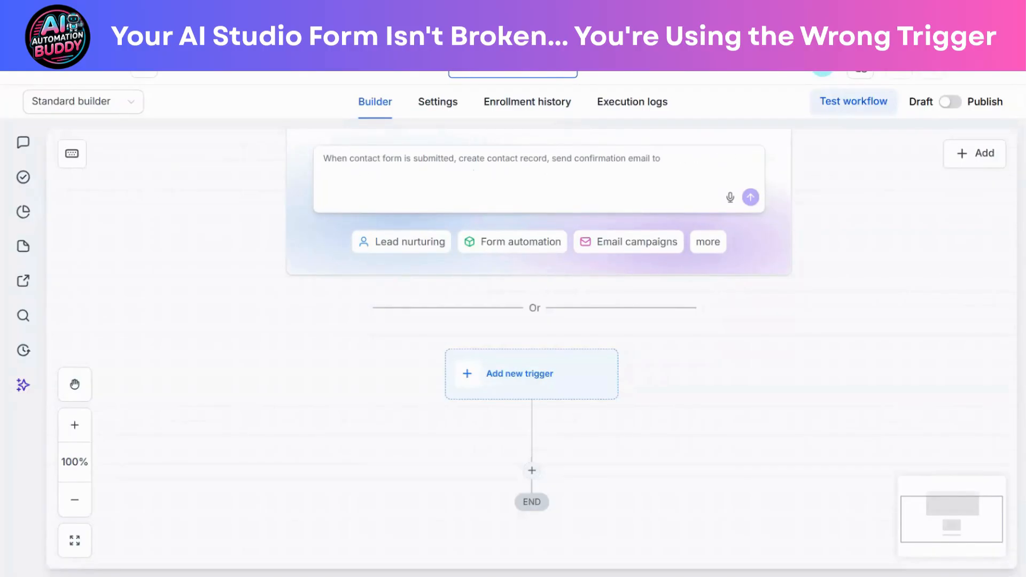
left_click(585, 158)
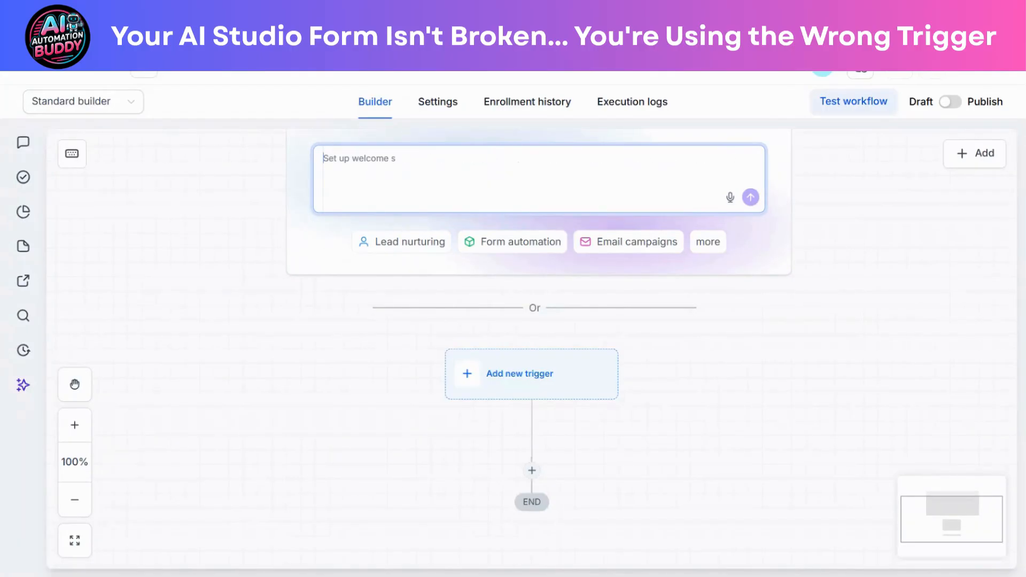
Step: Add a workflow trigger by searching for "form" and choosing External tracking event
left_click(569, 383)
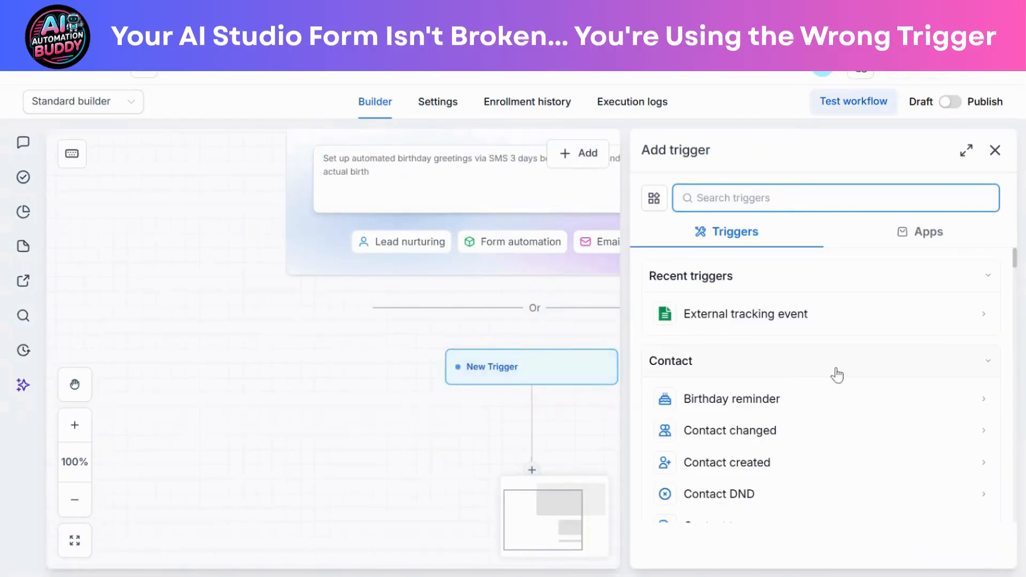
type("form")
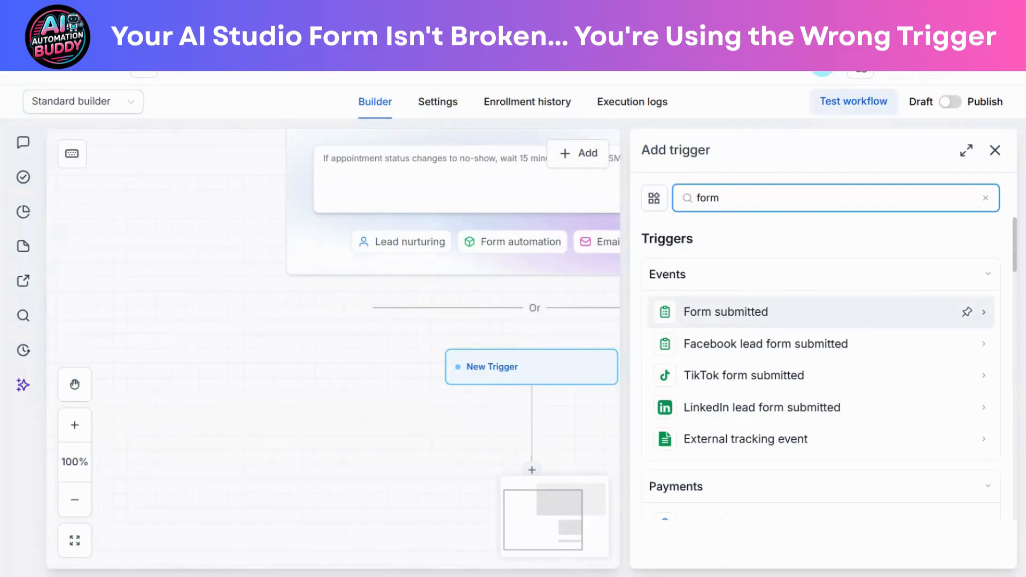
scroll(770, 408, "down", 1)
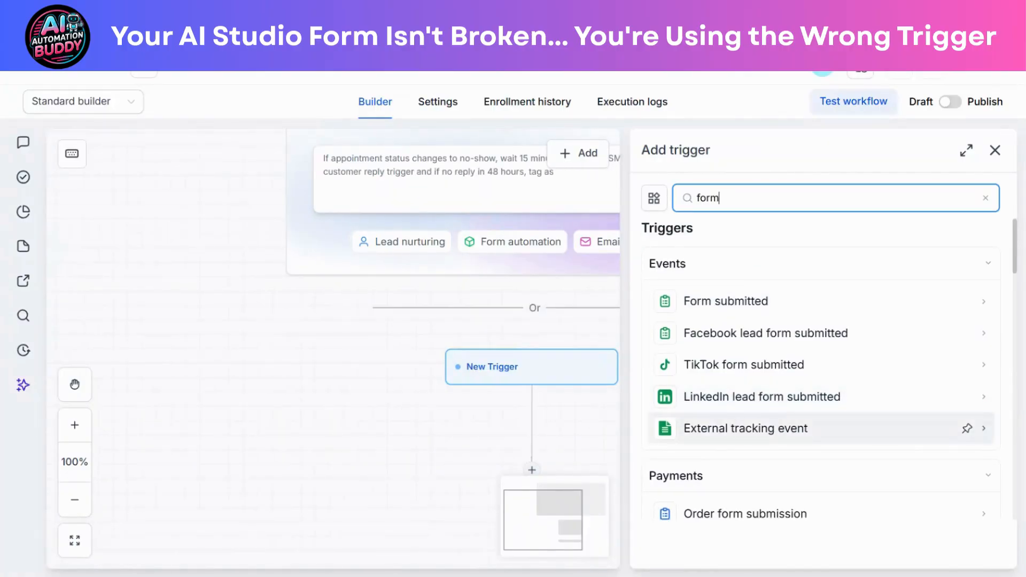
left_click(783, 434)
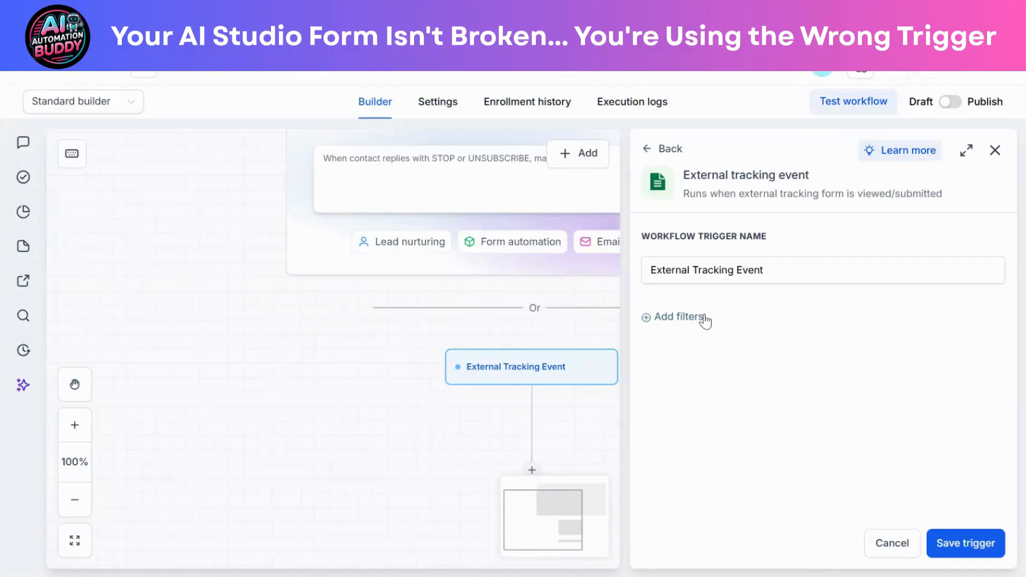
Step: Filter the External tracking event trigger so that Event is any of Form Submitted
left_click(701, 319)
left_click(722, 343)
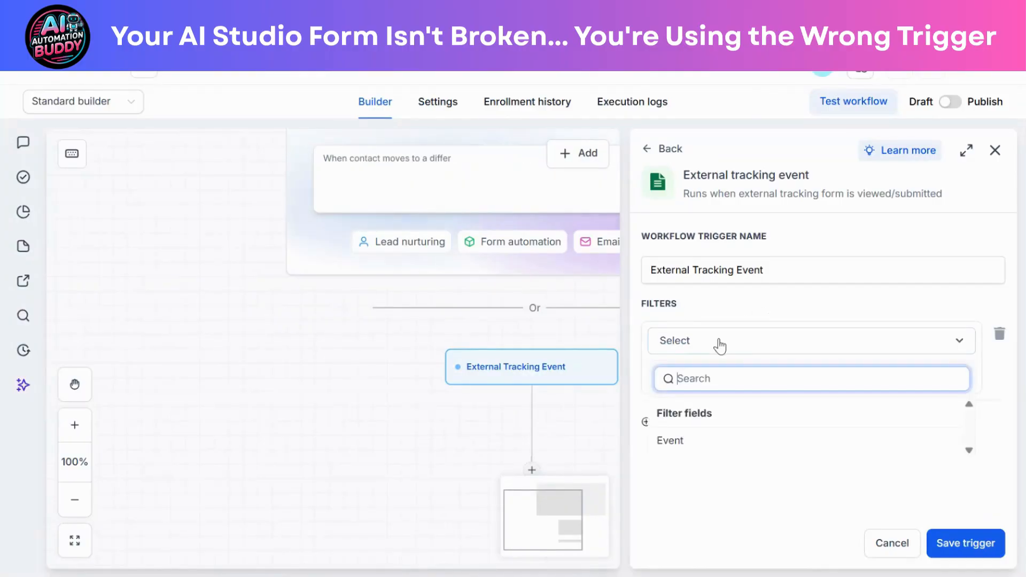
left_click(714, 439)
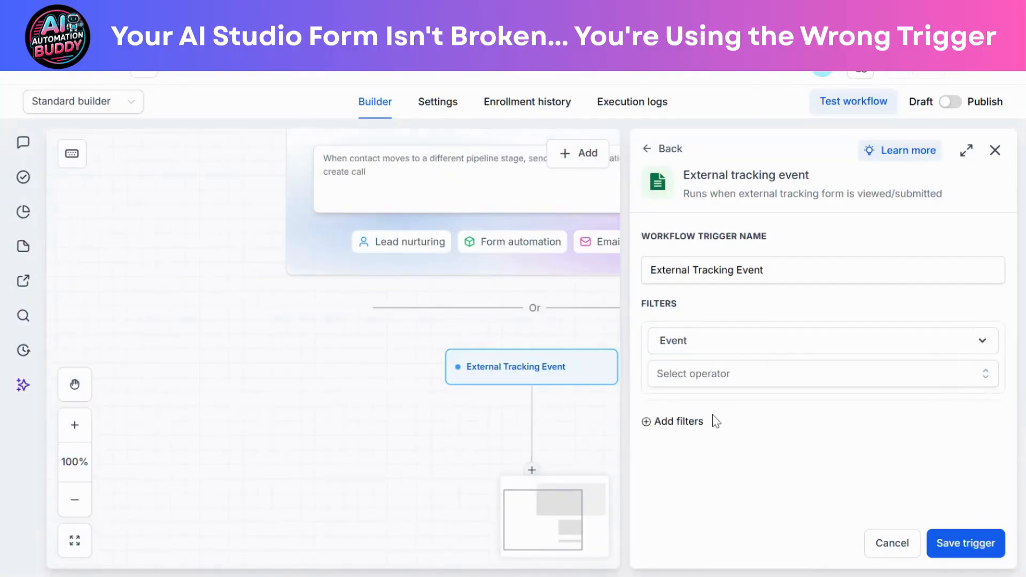
left_click(717, 381)
left_click(707, 411)
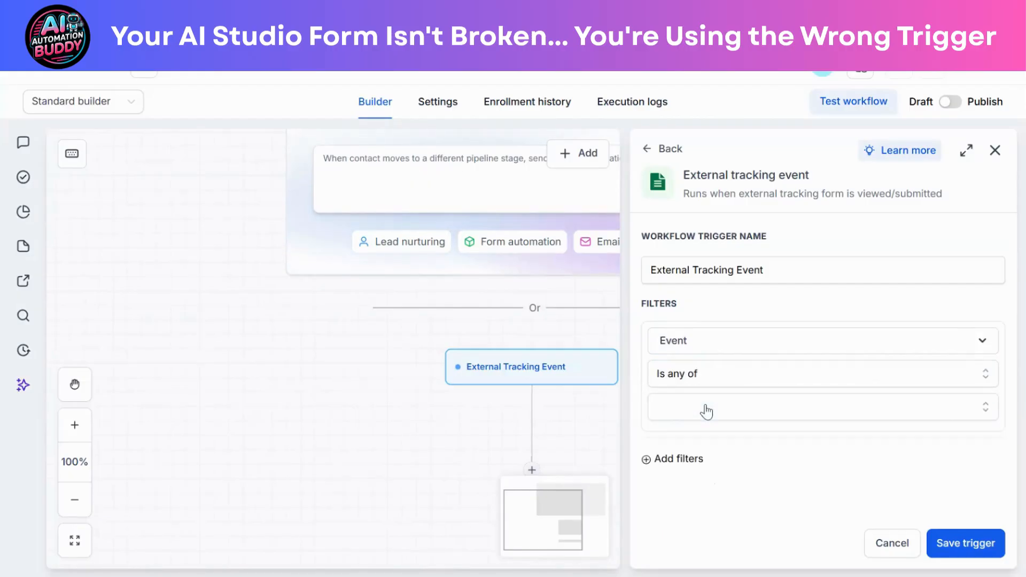
left_click(706, 411)
left_click(726, 479)
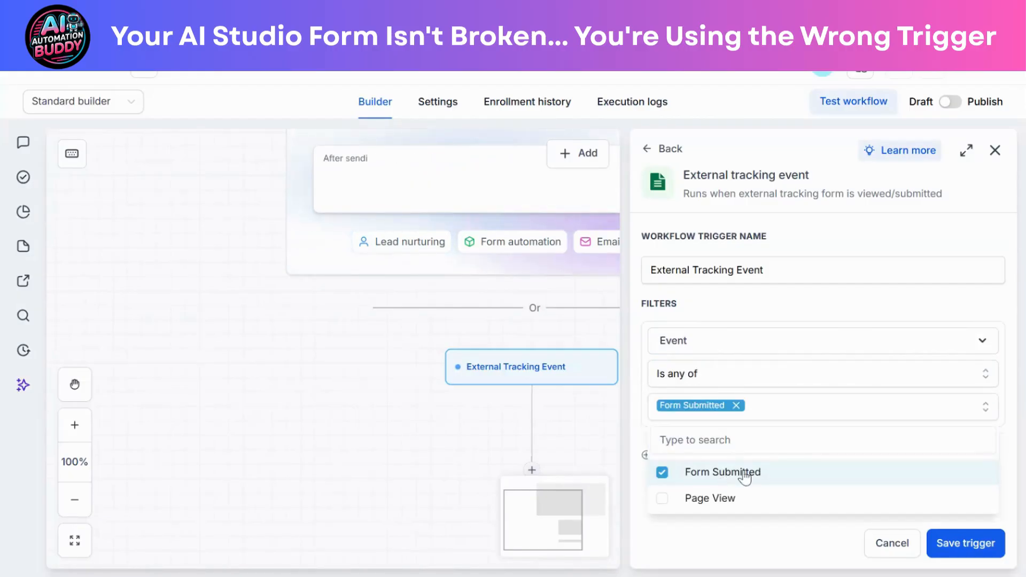
left_click(789, 531)
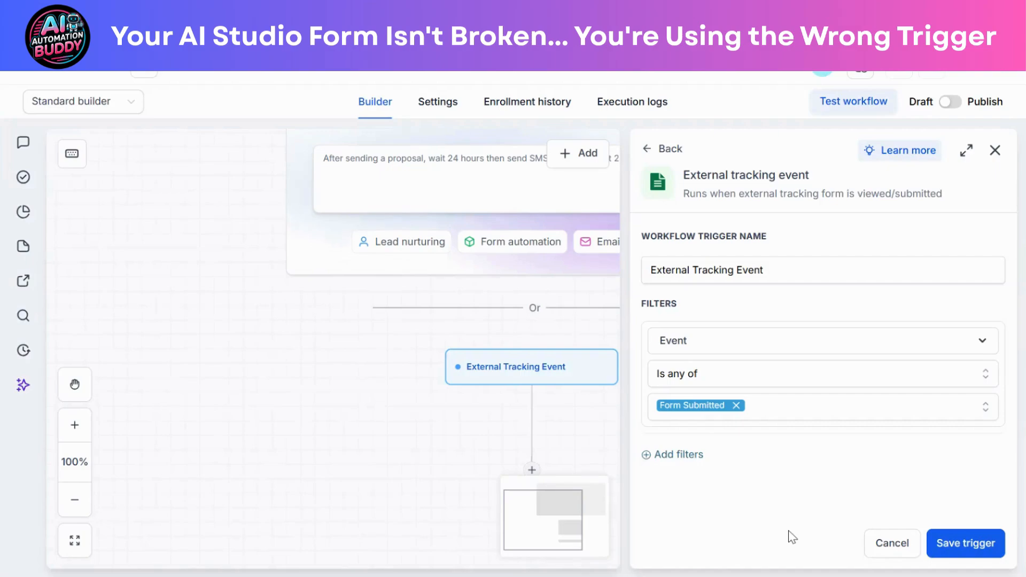
Step: Add a second trigger filter so that External Form is website contact form
left_click(689, 456)
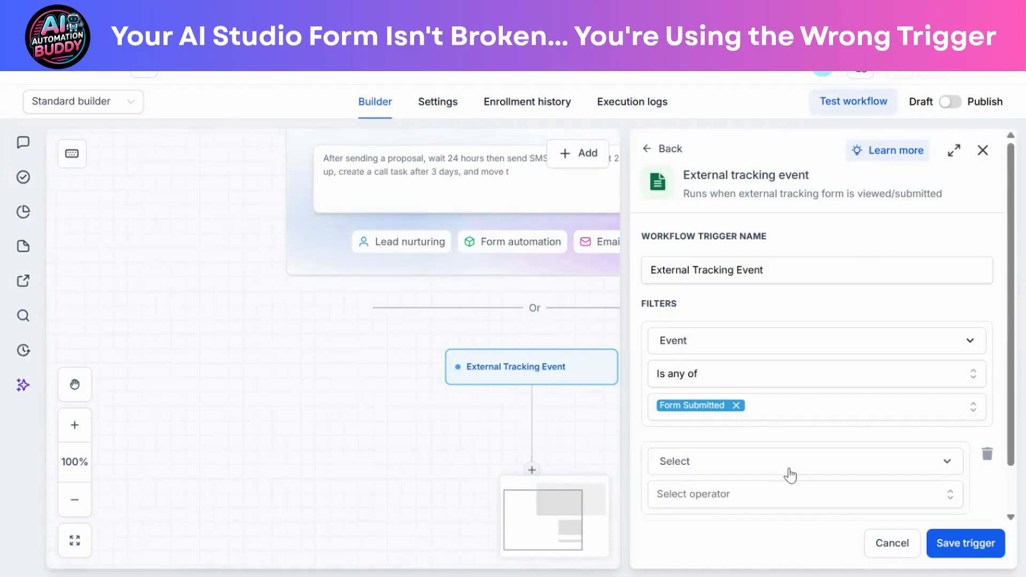
scroll(790, 475, "down", 1)
left_click(753, 408)
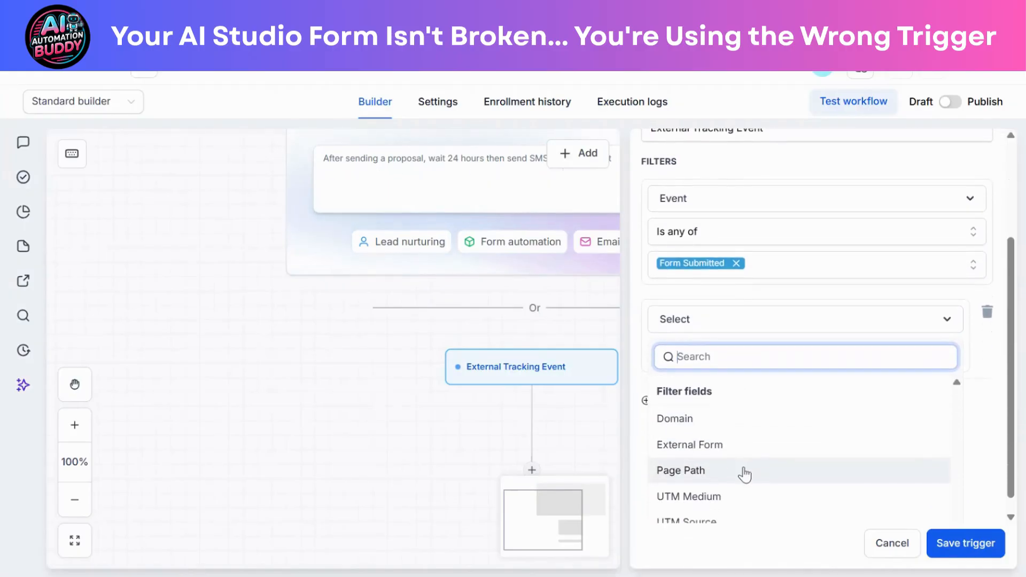
left_click(732, 459)
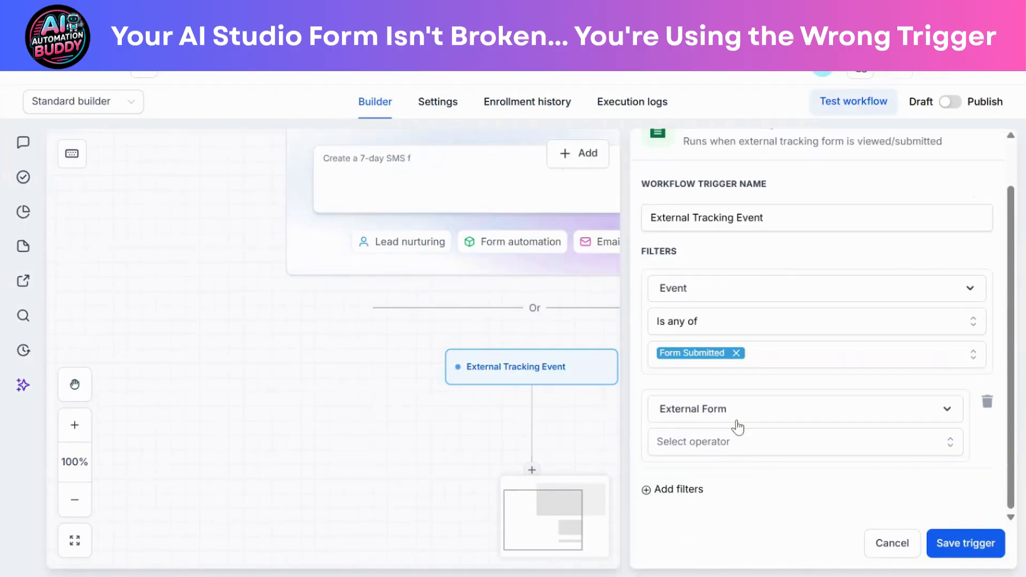
left_click(733, 441)
left_click(694, 474)
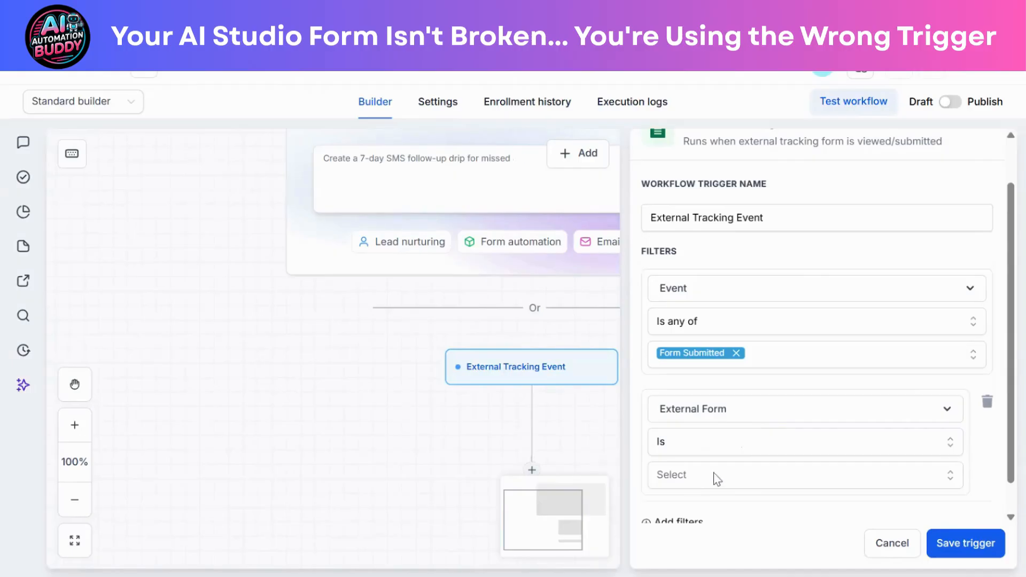
left_click(740, 481)
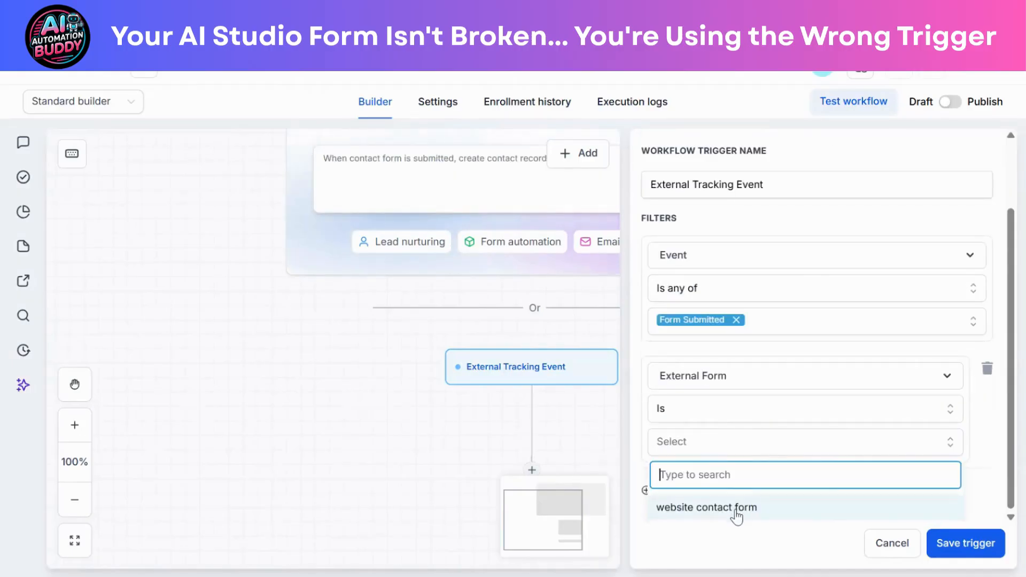
left_click(735, 508)
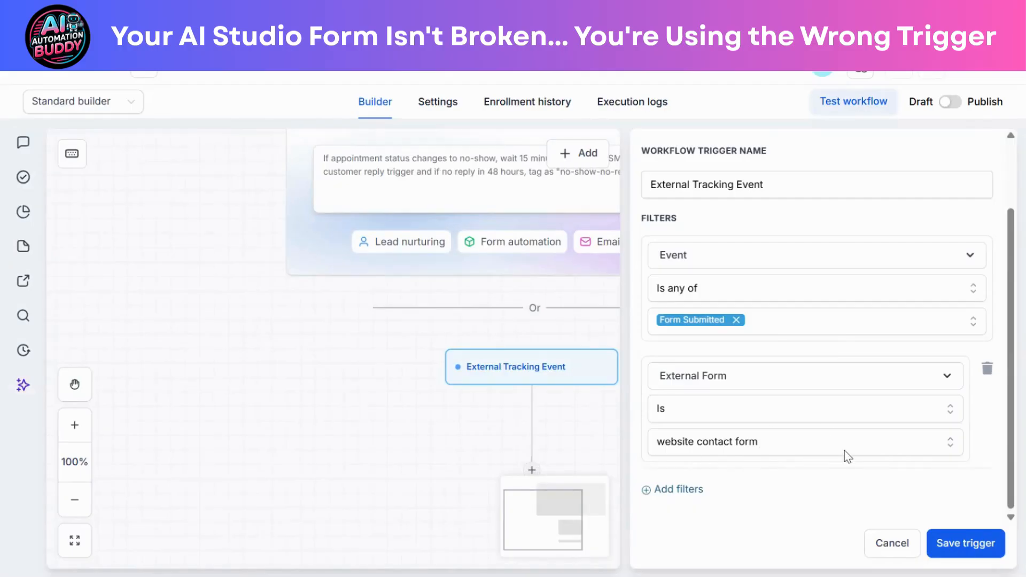
Step: Check the selectable forms in the External Form filter again and save the External tracking event trigger
left_click(863, 448)
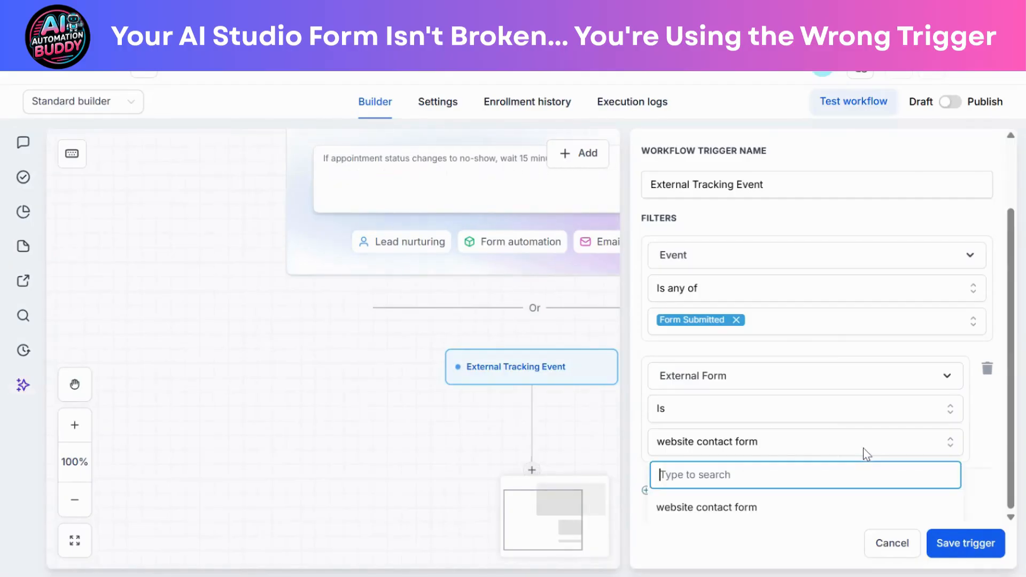
left_click(995, 461)
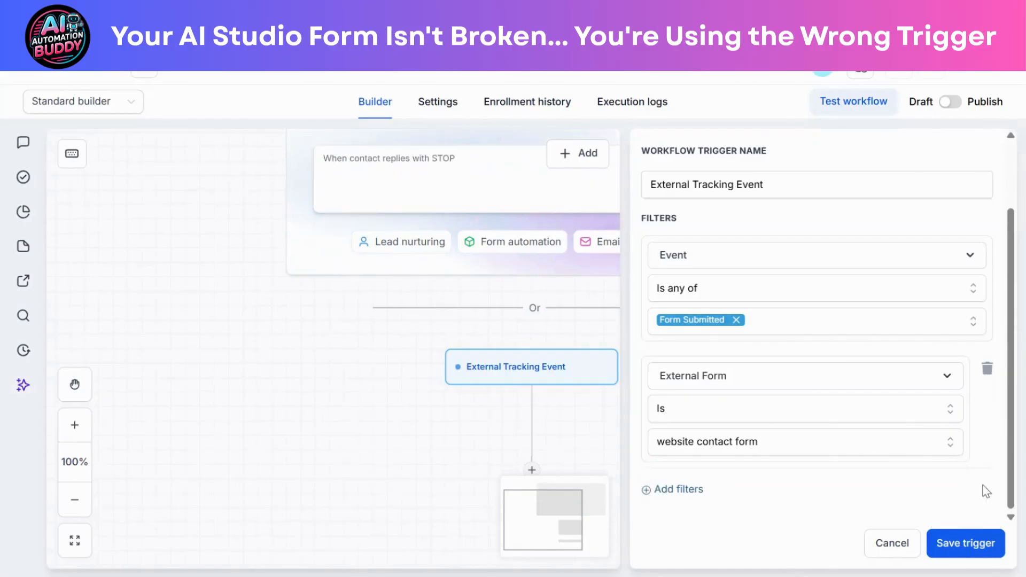
left_click(980, 543)
Step: Add a Send SMS action below the trigger by searching the actions for "sms"
scroll(831, 429, "down", 2)
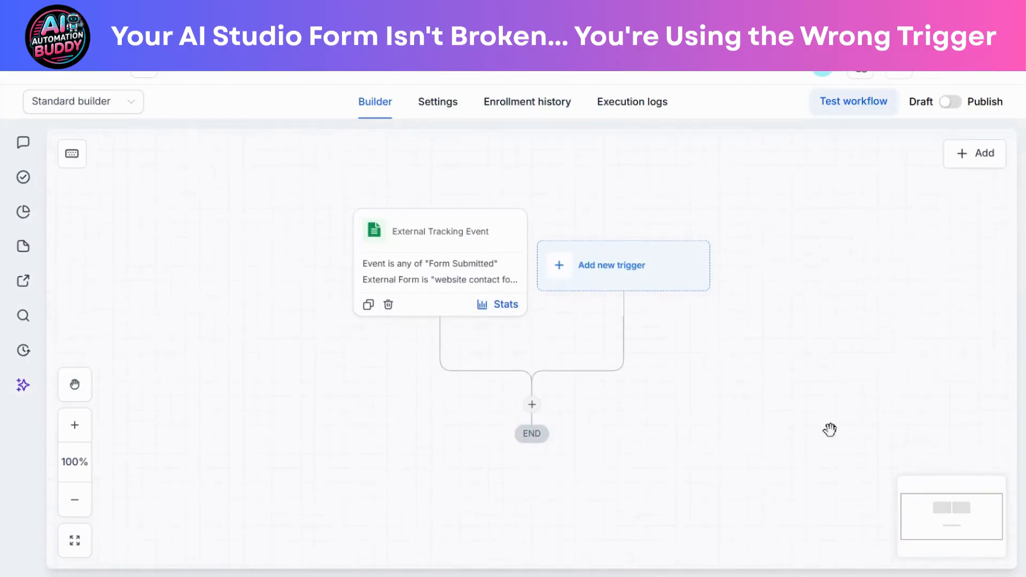
scroll(829, 429, "down", 1)
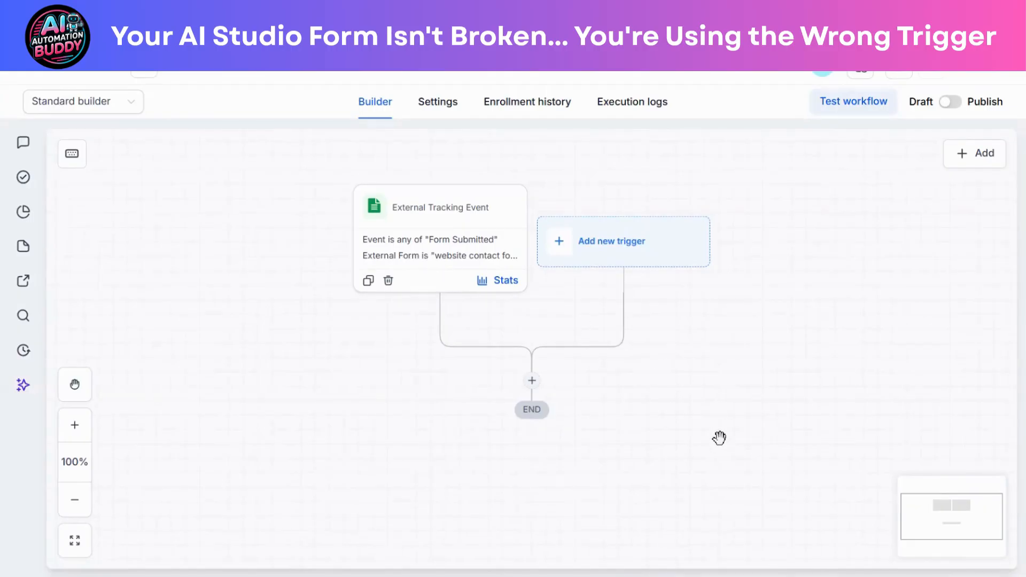
left_click(532, 381)
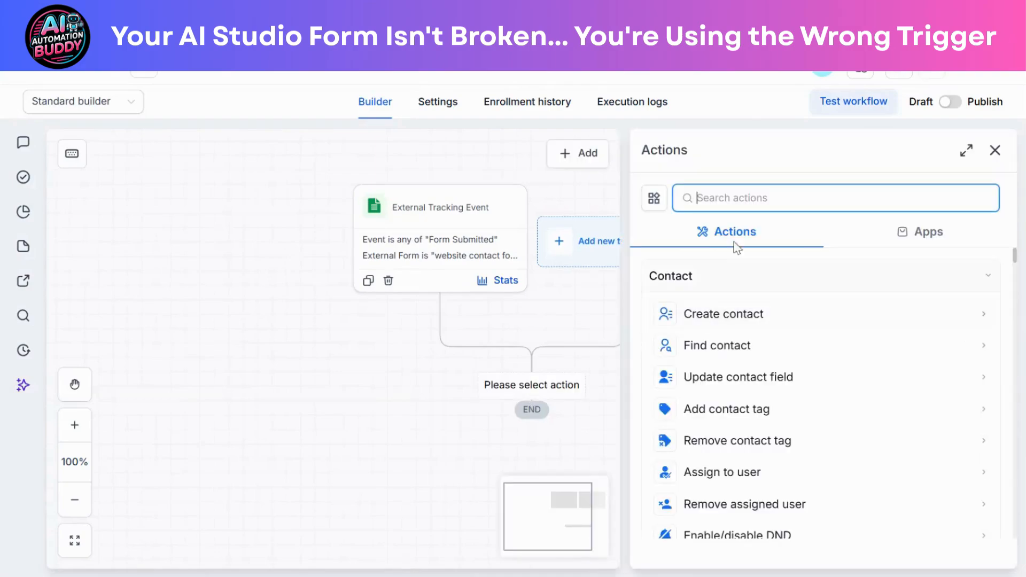
type("sms")
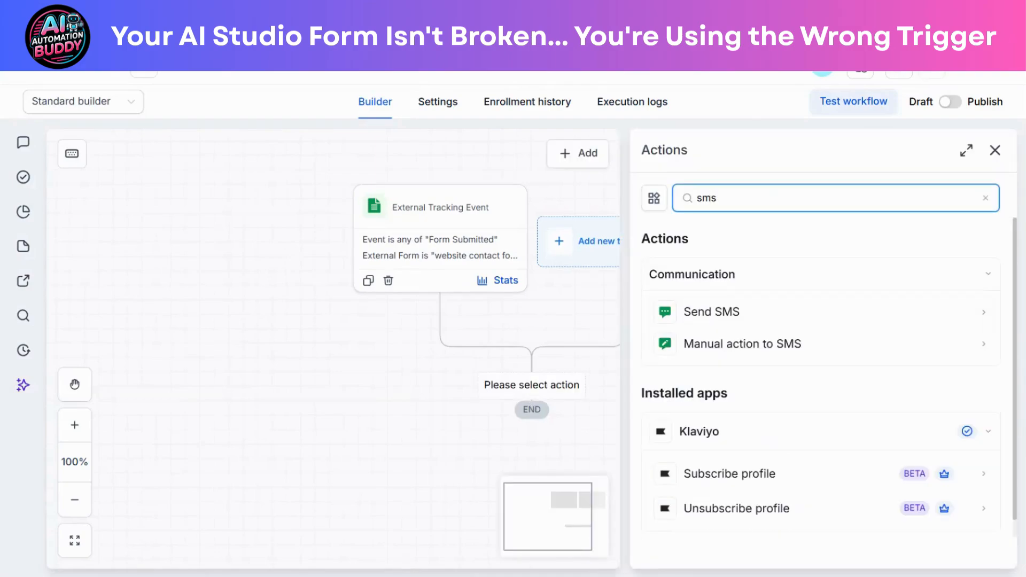
left_click(736, 318)
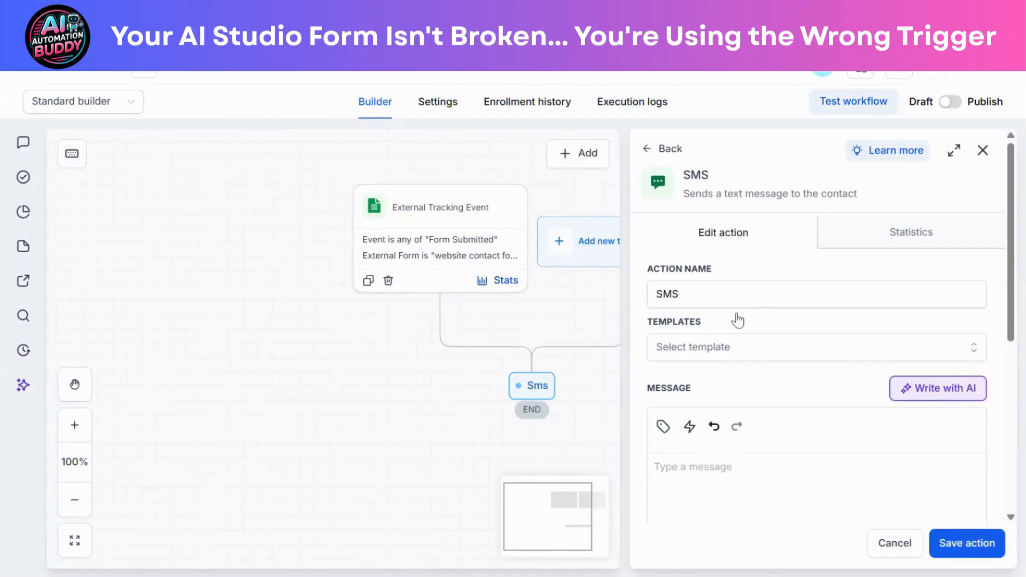
Step: Start the SMS message with "Hello" followed by the contact's first name custom value
type("Hello, thank you for")
key("BackSpace")
key("BackSpace")
key("BackSpace")
key("BackSpace")
key("BackSpace")
key("BackSpace")
key("BackSpace")
key("BackSpace")
key("BackSpace")
key("BackSpace")
key("BackSpace")
key("BackSpace")
key("BackSpace")
key("BackSpace")
key("BackSpace")
key("BackSpace")
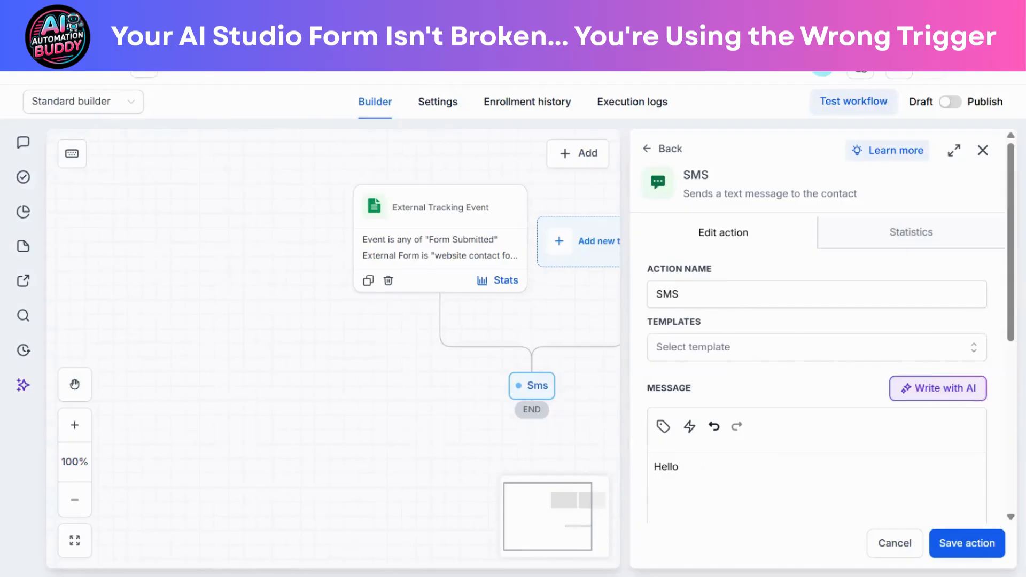
left_click(663, 425)
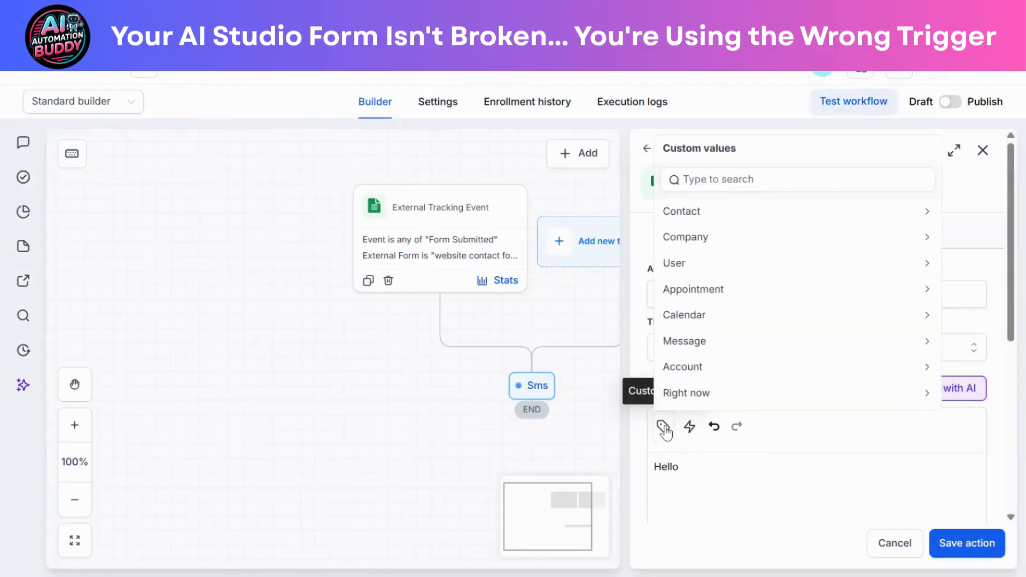
left_click(730, 214)
left_click(710, 240)
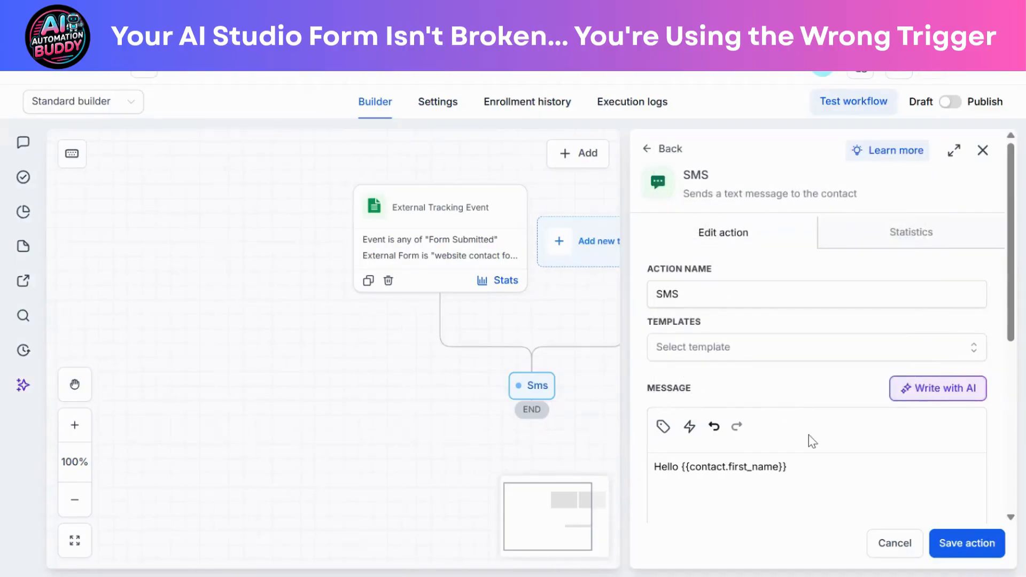
Step: Complete the SMS with a comma, a blank line and "Thank you for reaching out to us.", and save the action
type(",")
key("Return")
key("Return")
type("Thank you for reaching out to us.")
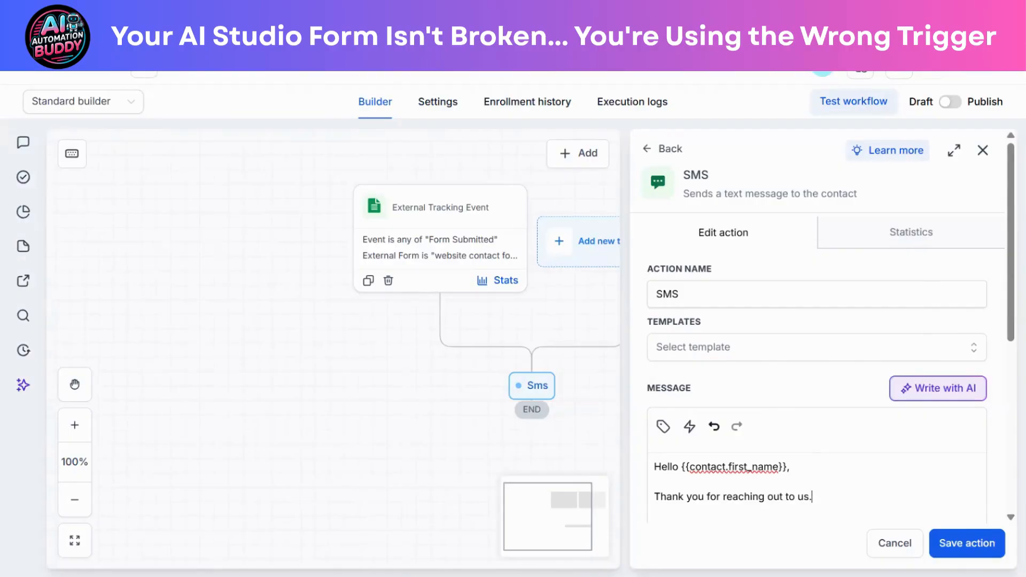
left_click(950, 543)
Step: Add a Send email action below the SMS action by searching the actions for "email"
scroll(824, 420, "down", 2)
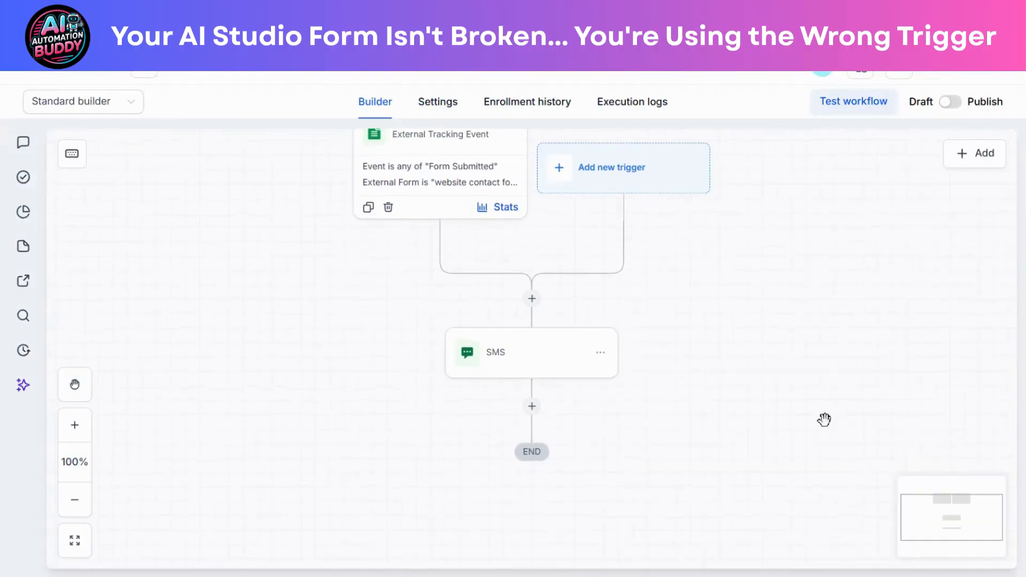
left_click(532, 407)
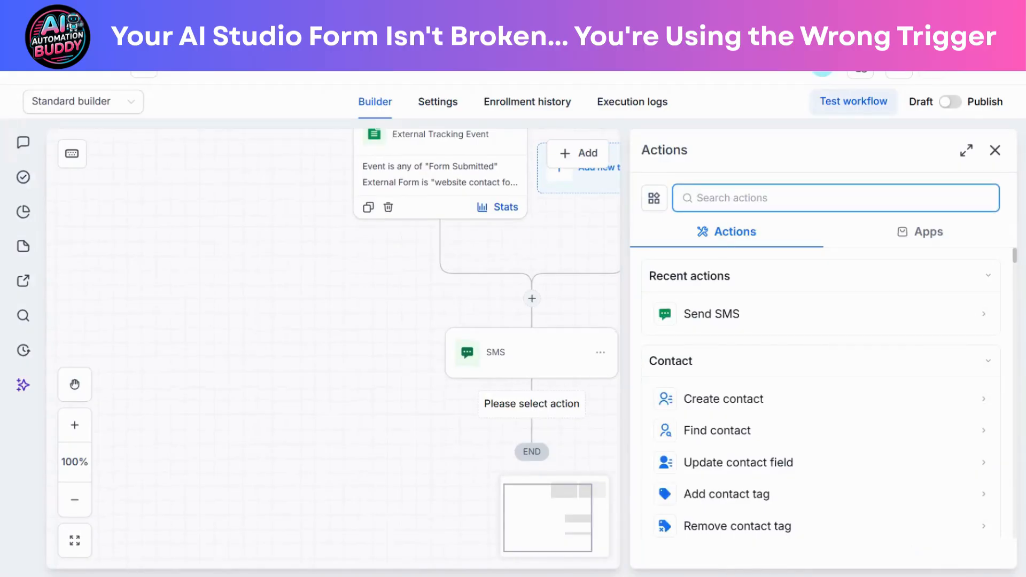
type("email")
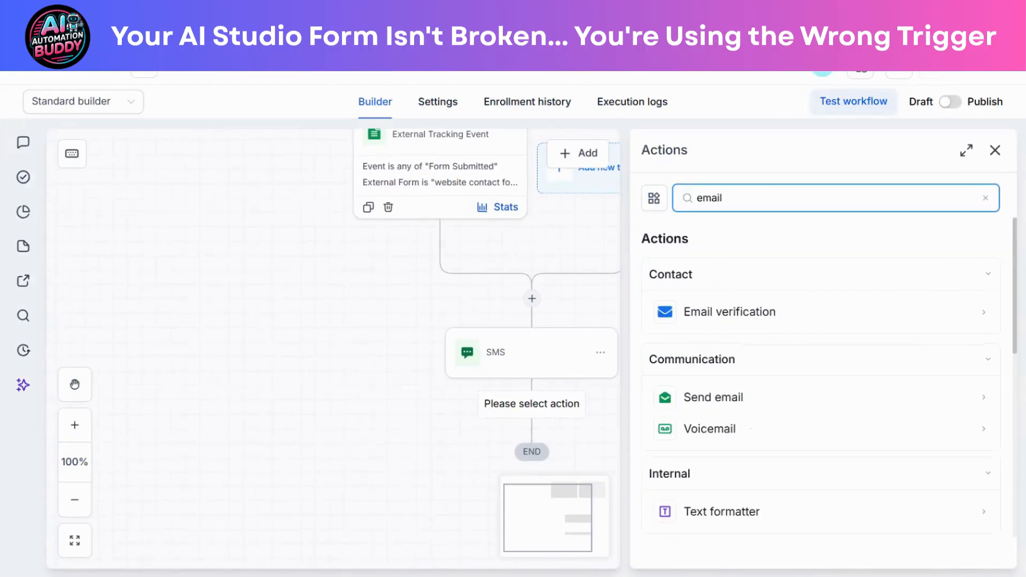
left_click(751, 396)
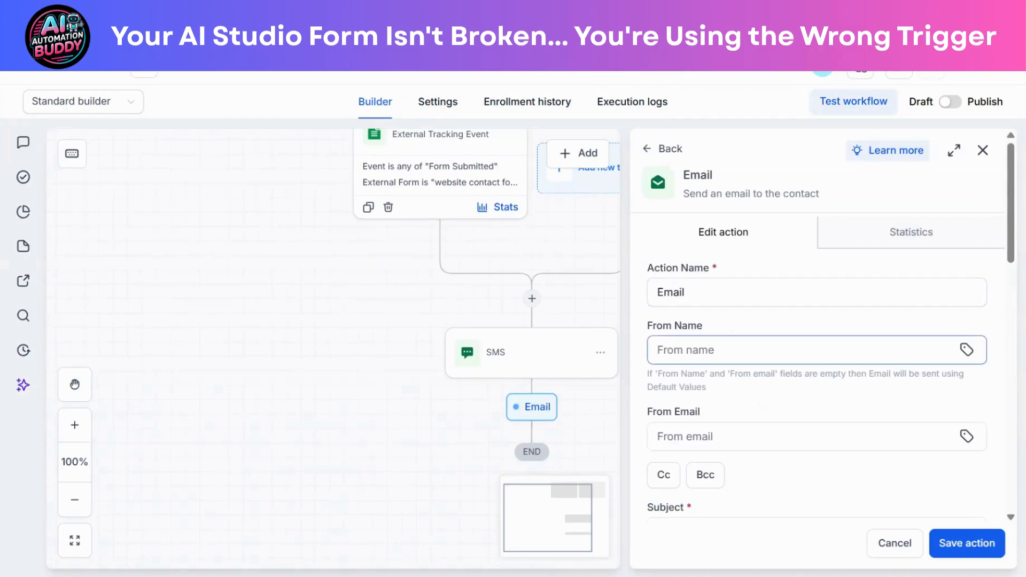
Step: Start the email's message body with "Hello" followed by the contact's first name custom value
scroll(748, 414, "down", 3)
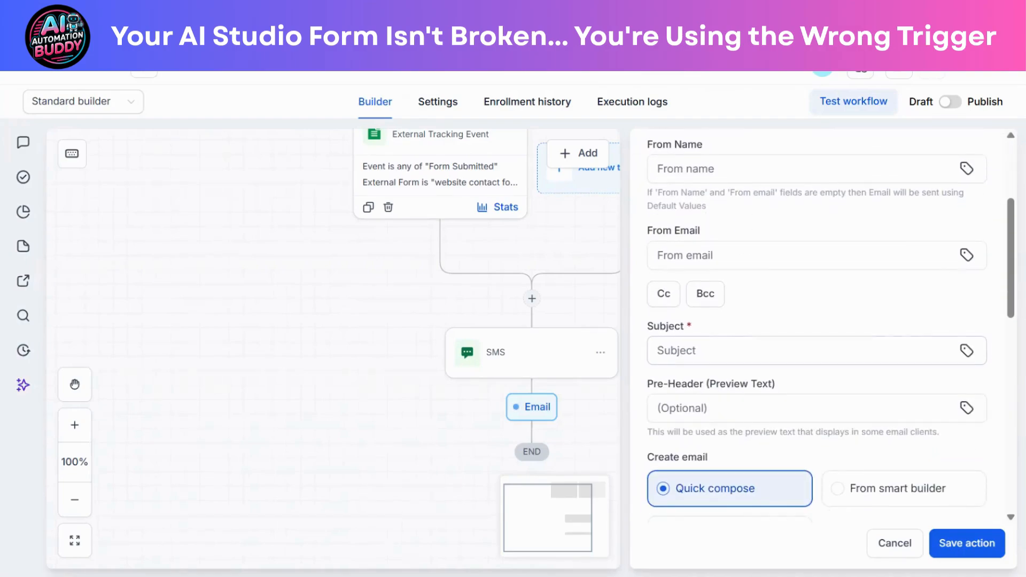
scroll(816, 326, "down", 3)
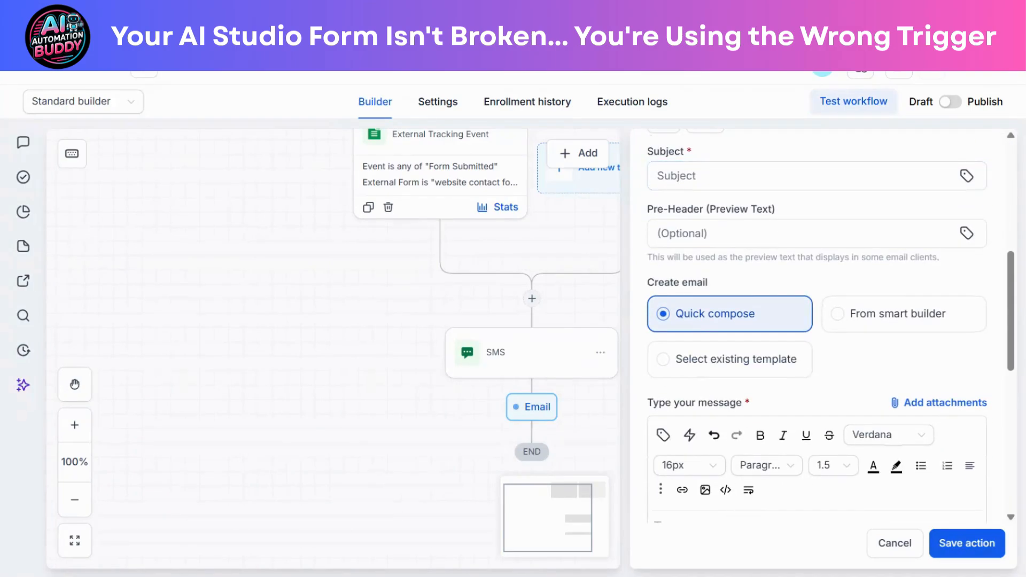
scroll(723, 438, "down", 3)
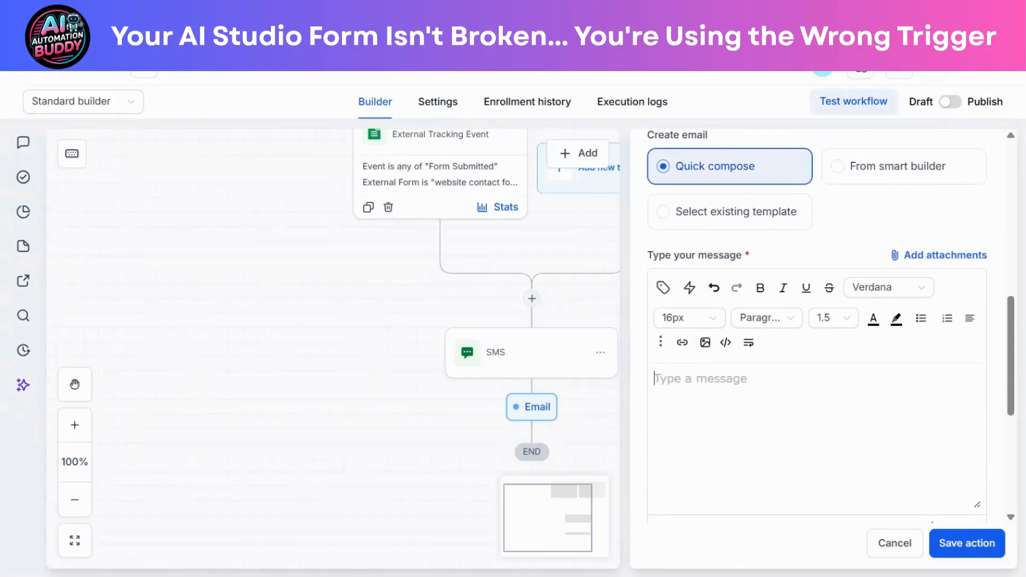
type("Hello")
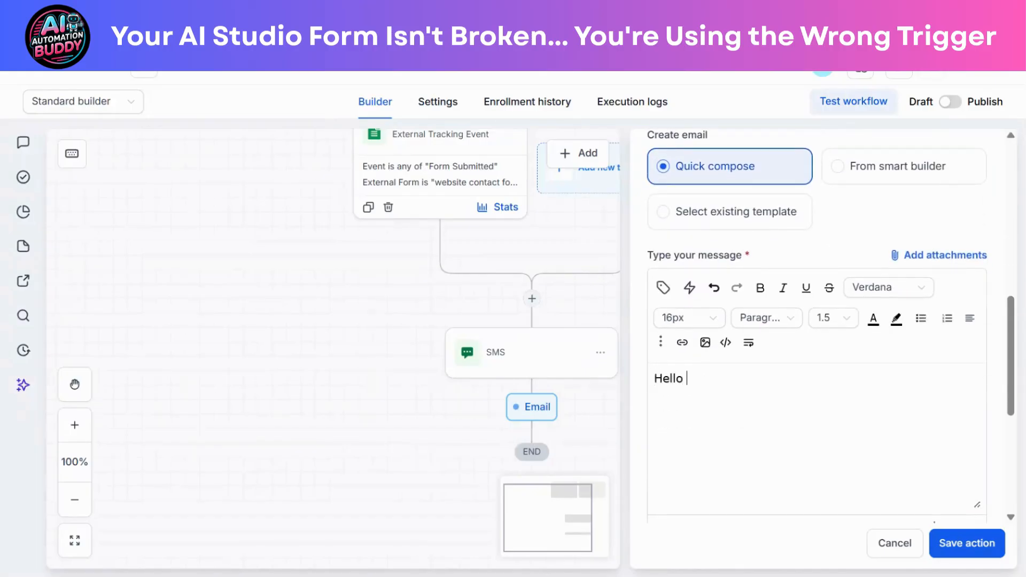
left_click(663, 288)
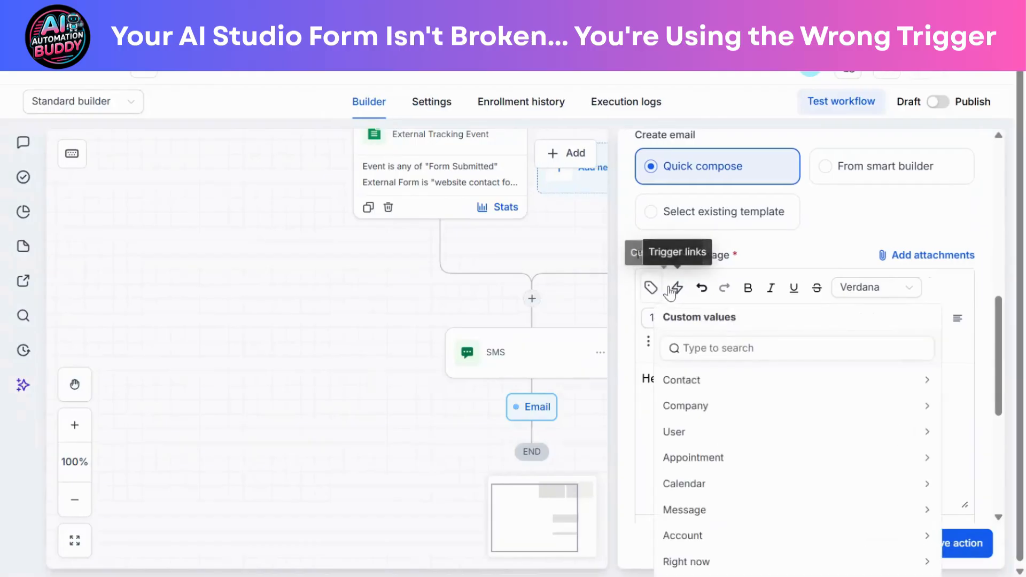
left_click(694, 383)
left_click(681, 409)
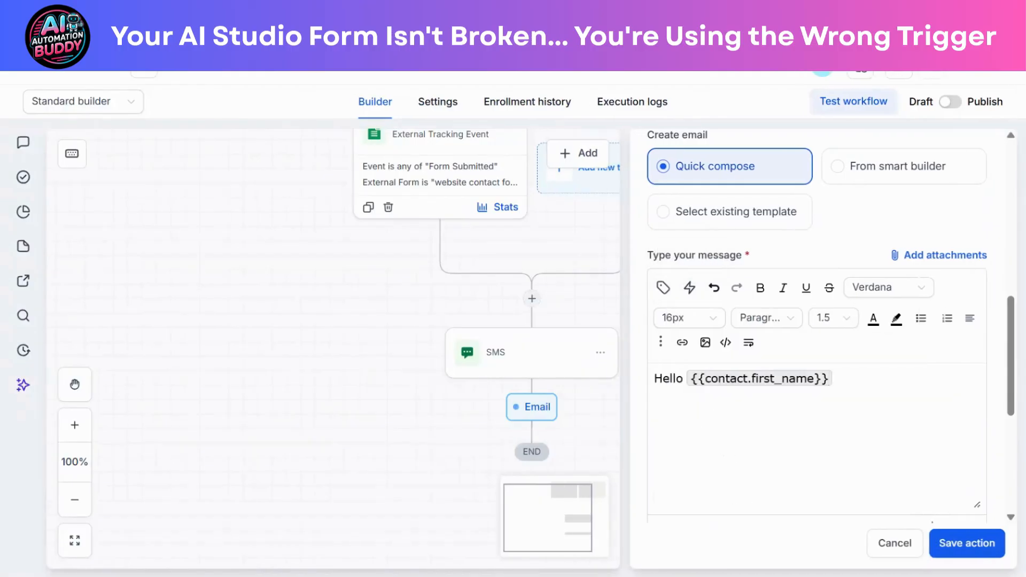
Step: Continue the email body with a comma after the greeting and "Thanks for reaching out" on a new line
type(",")
key("Return")
type("Thanks for ")
type("reaching o")
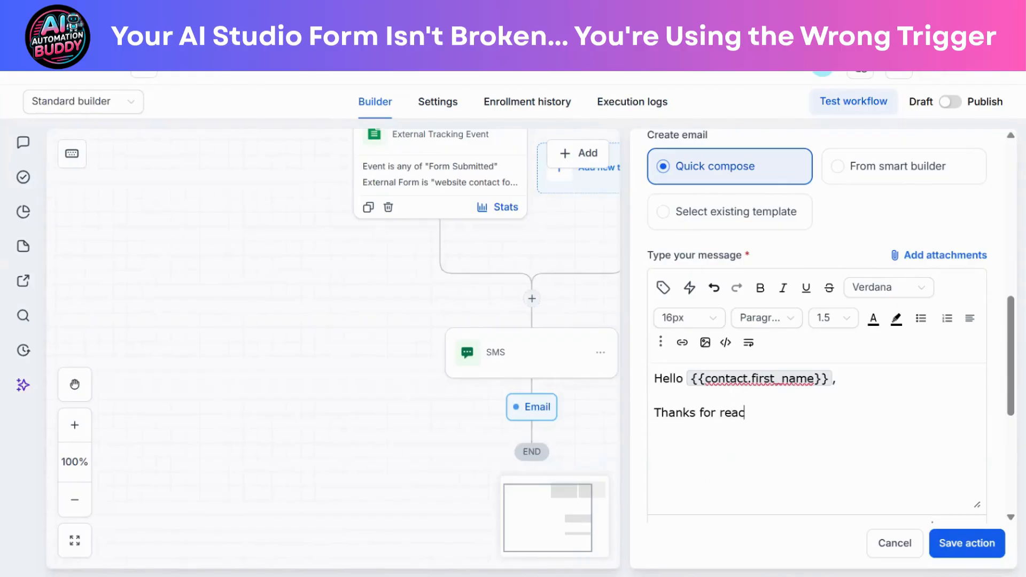
type("ut")
Step: Re-enter the email action's name as Email
scroll(831, 223, "up", 10)
left_click(706, 232)
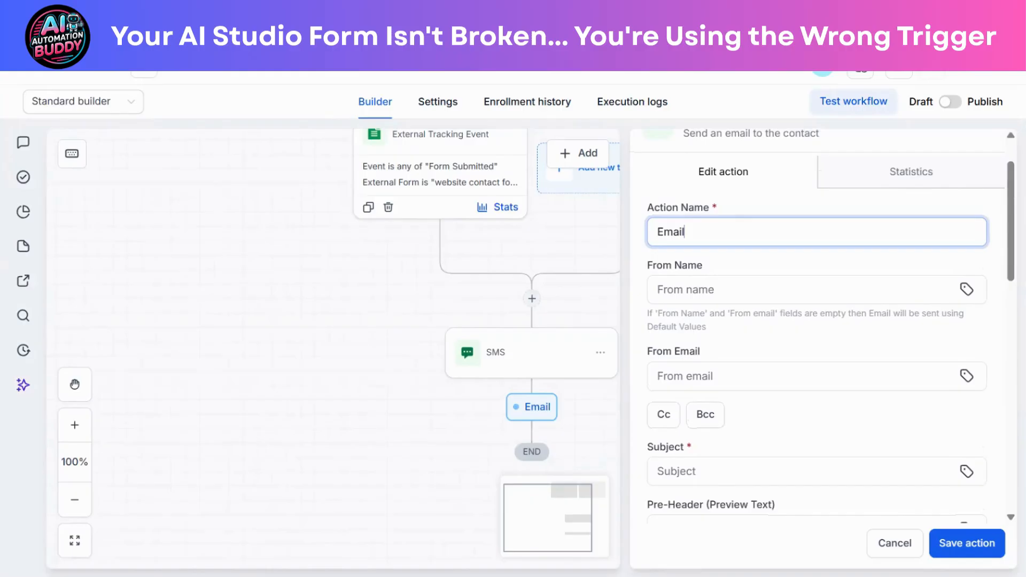
key("BackSpace")
key("BackSpace")
key("BackSpace")
key("BackSpace")
type("Emi")
key("BackSpace")
key("BackSpace")
type("mail")
Step: Fill in the sender's name and the sender's email address for the email action
left_click(801, 289)
type("Alisha")
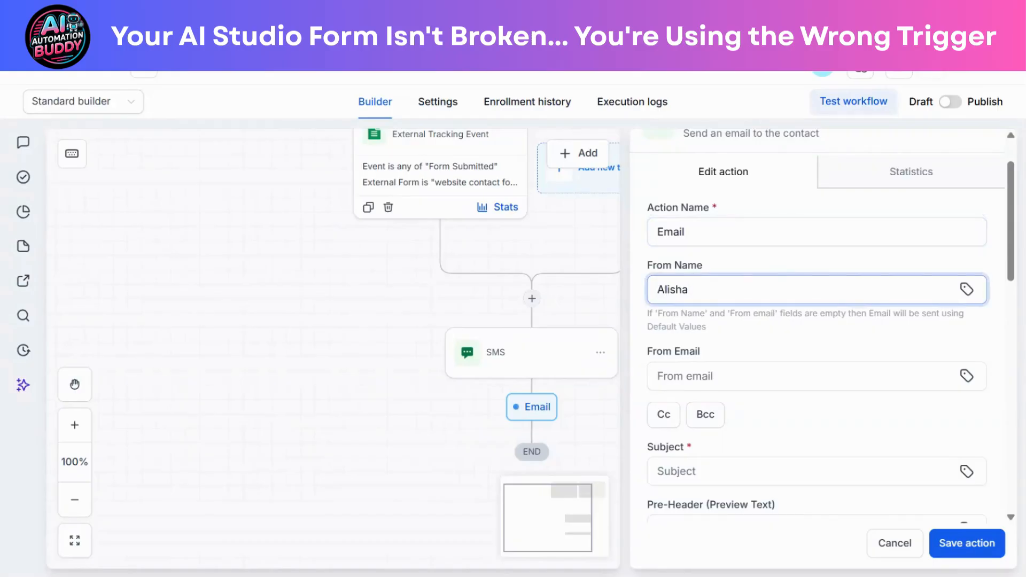
key("Tab")
type("test@t")
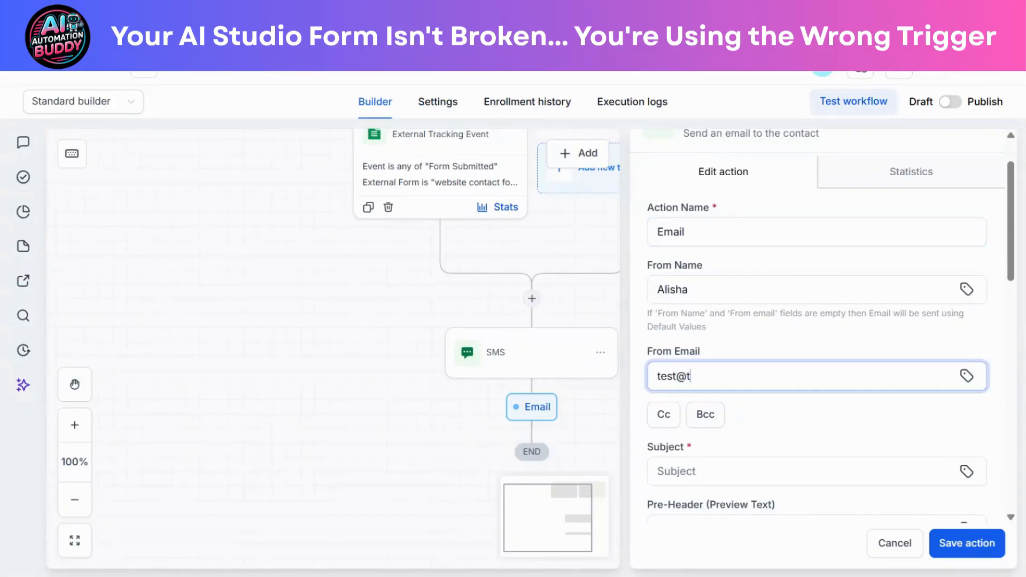
type("est.com")
Step: Set the email subject to Hello and save the email action
left_click(705, 472)
type("Hello")
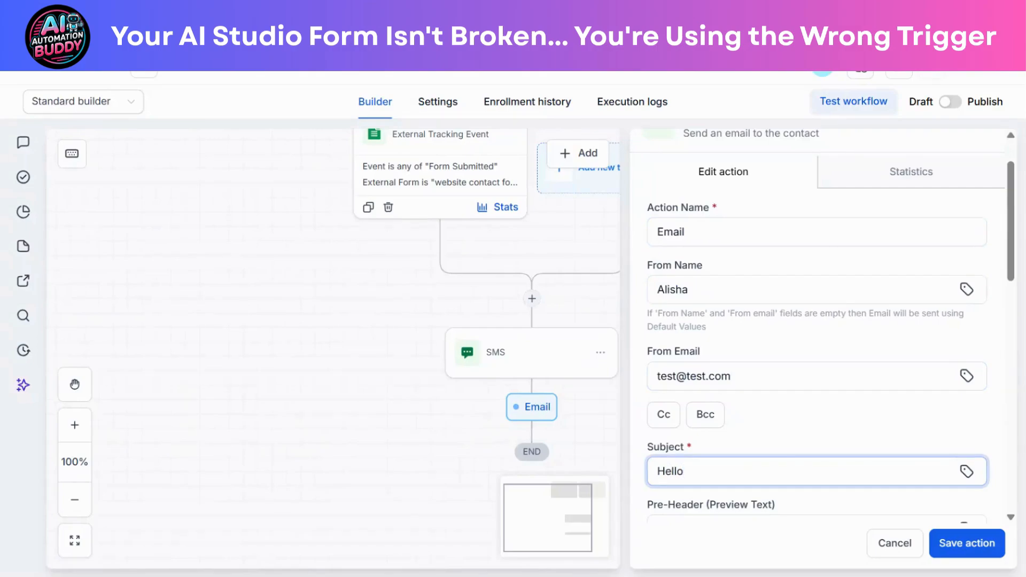
scroll(935, 481, "down", 2)
left_click(963, 544)
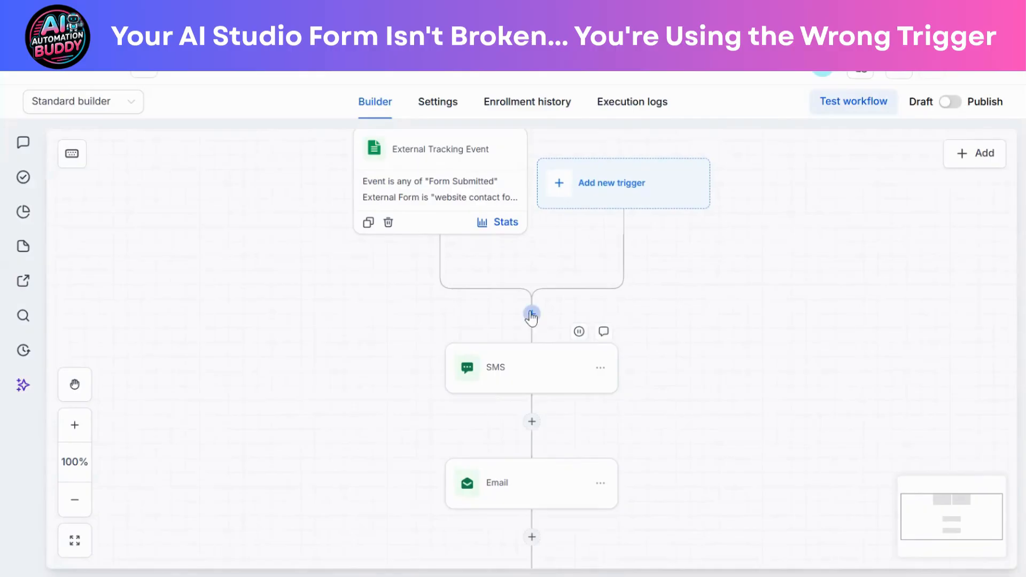
Step: Add a Send internal notification action between the trigger and the SMS action
left_click(531, 315)
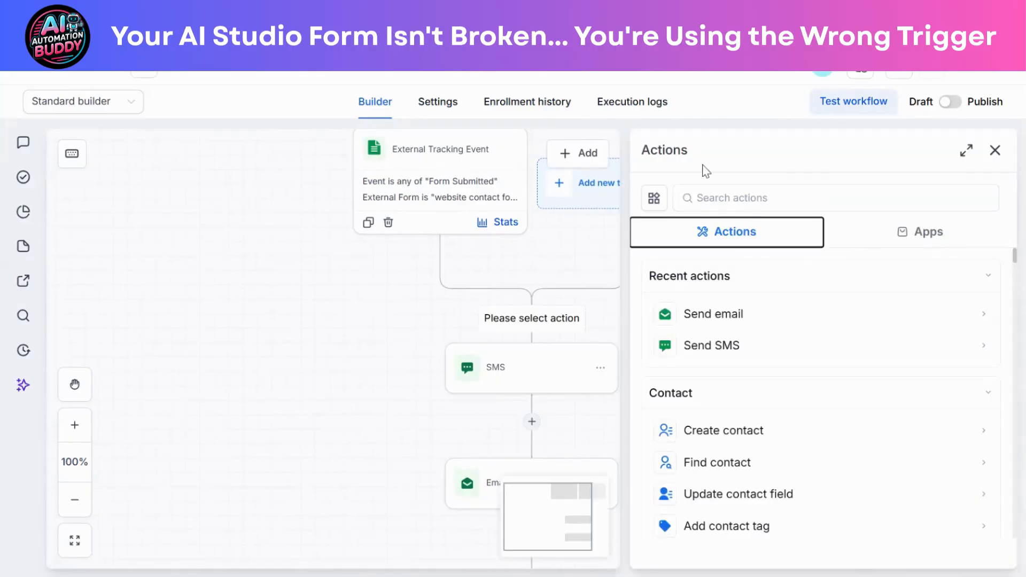
left_click(705, 198)
type("inernal")
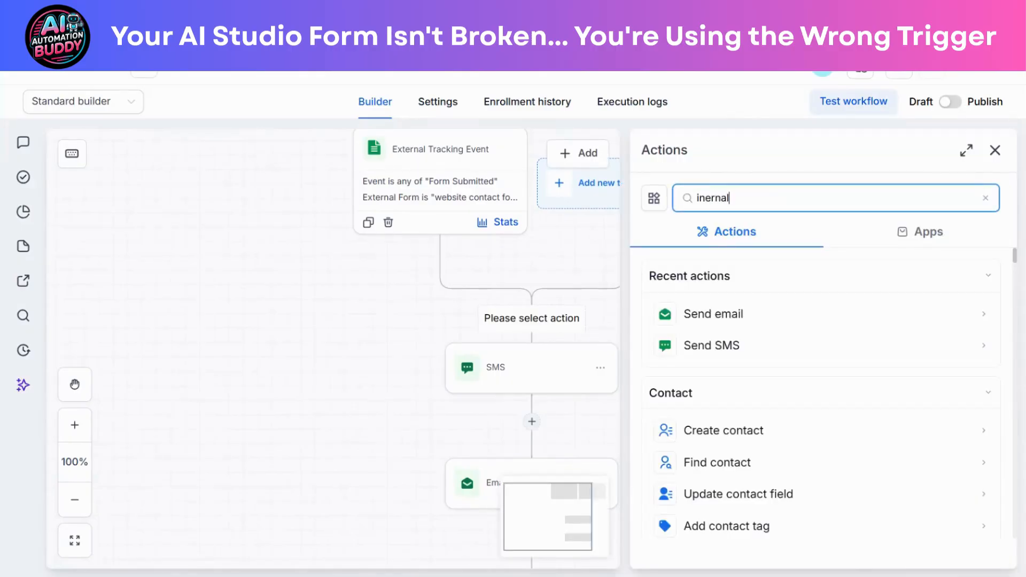
key("ctrl+a")
type("internal")
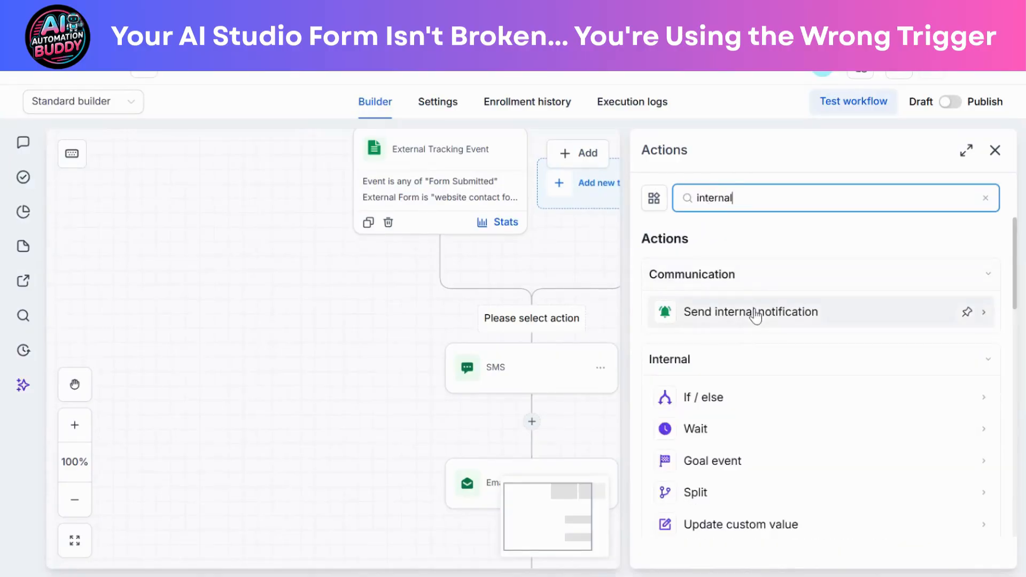
left_click(755, 313)
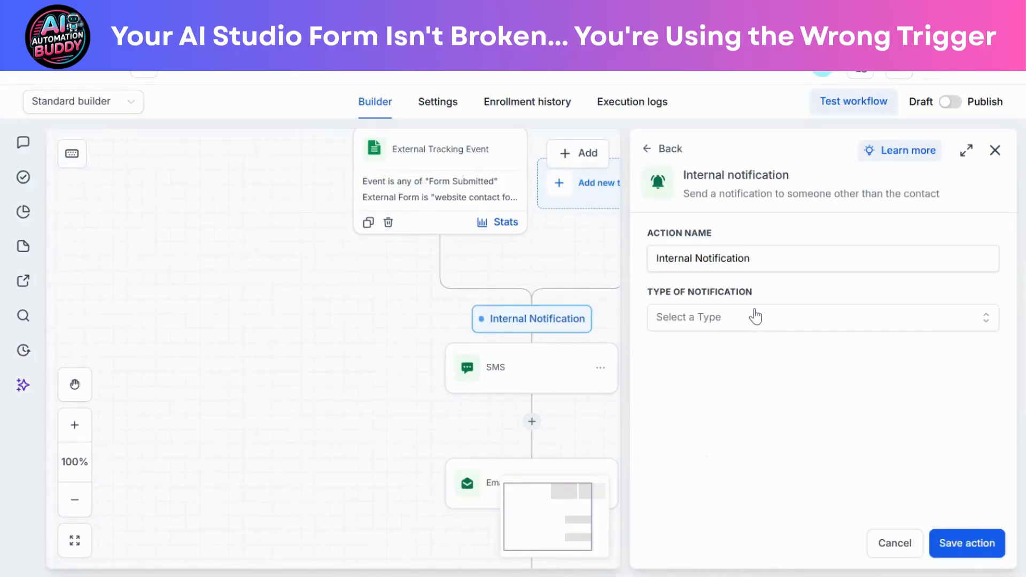
Step: Set the notification type to SMS and the recipient user type to All Users
left_click(741, 322)
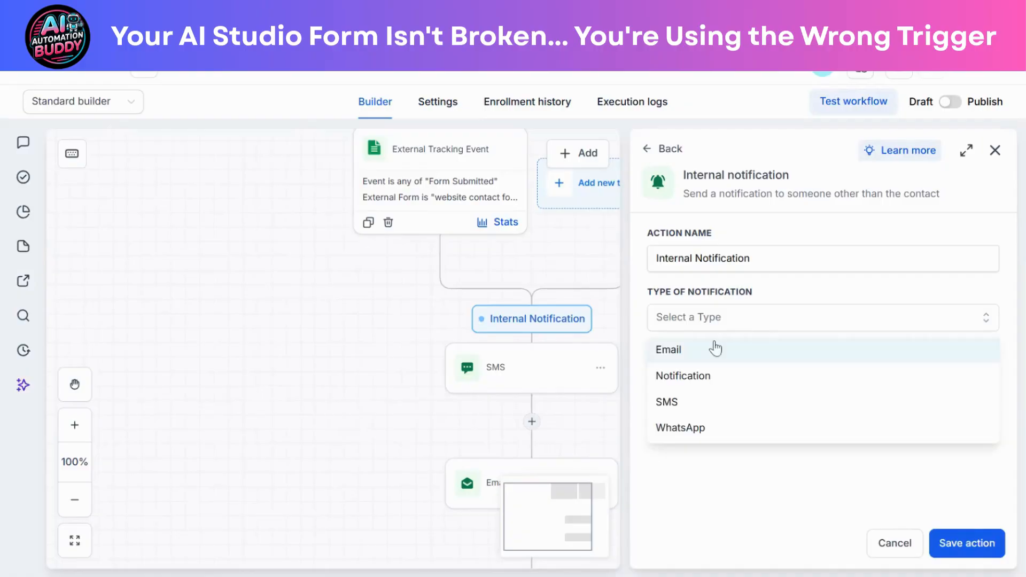
left_click(689, 404)
left_click(749, 382)
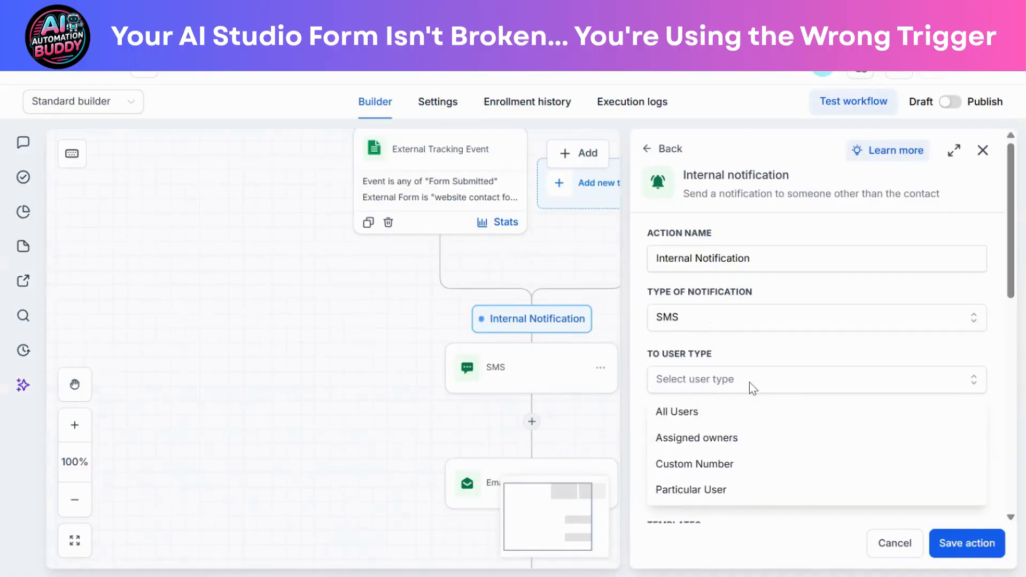
left_click(711, 411)
Step: Enter the notification message "hello you have a new lead" and save the action
scroll(769, 408, "down", 2)
scroll(770, 407, "down", 5)
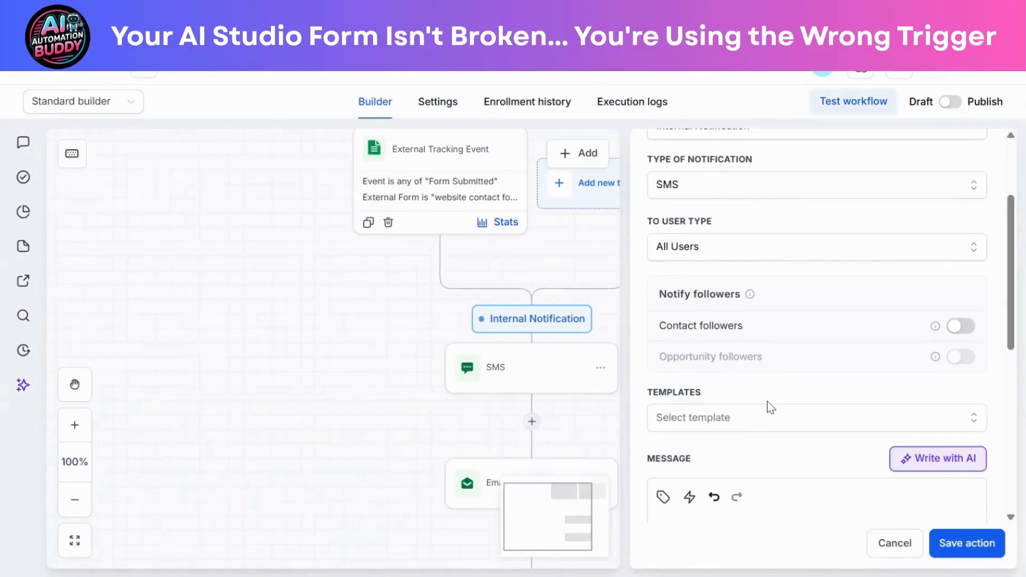
left_click(770, 408)
type("hello you hav")
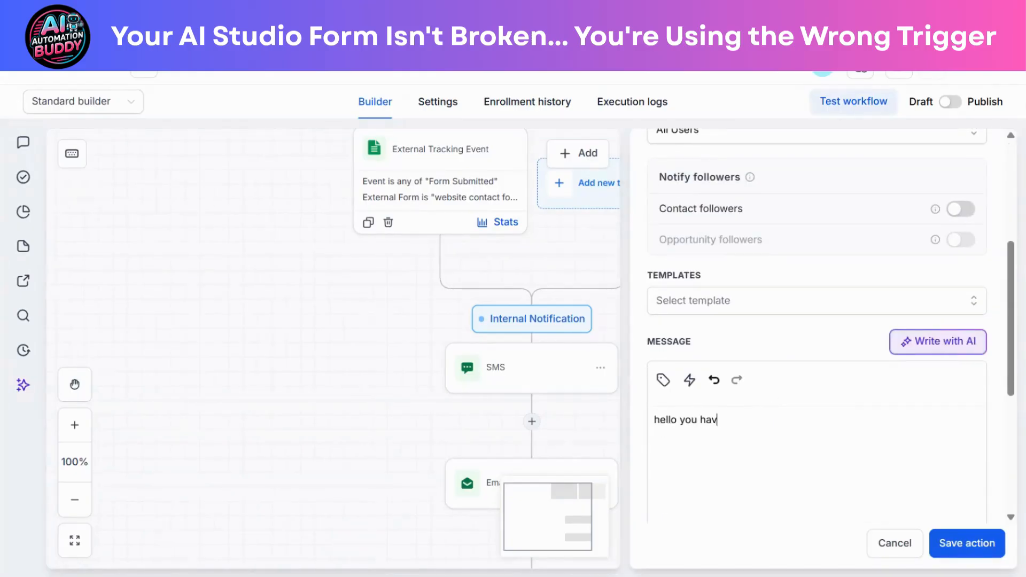
type("e a new lead")
left_click(969, 541)
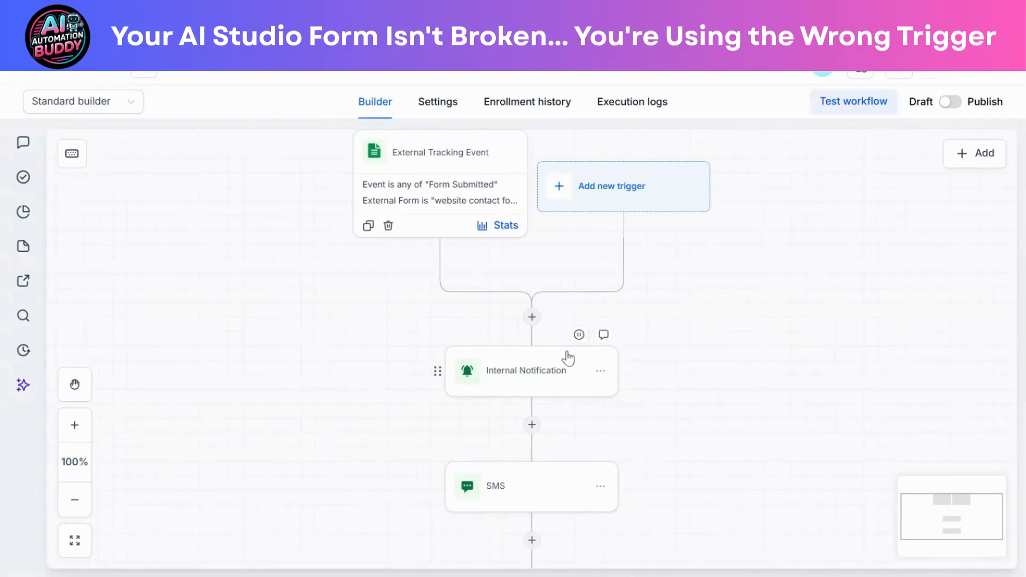
scroll(566, 356, "down", 3)
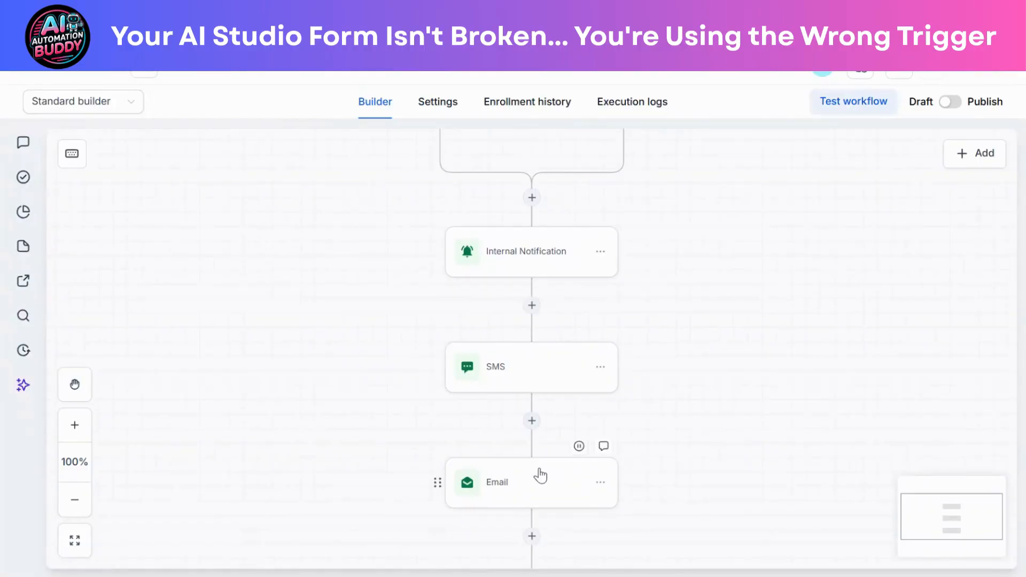
left_click_drag(541, 474, 558, 457)
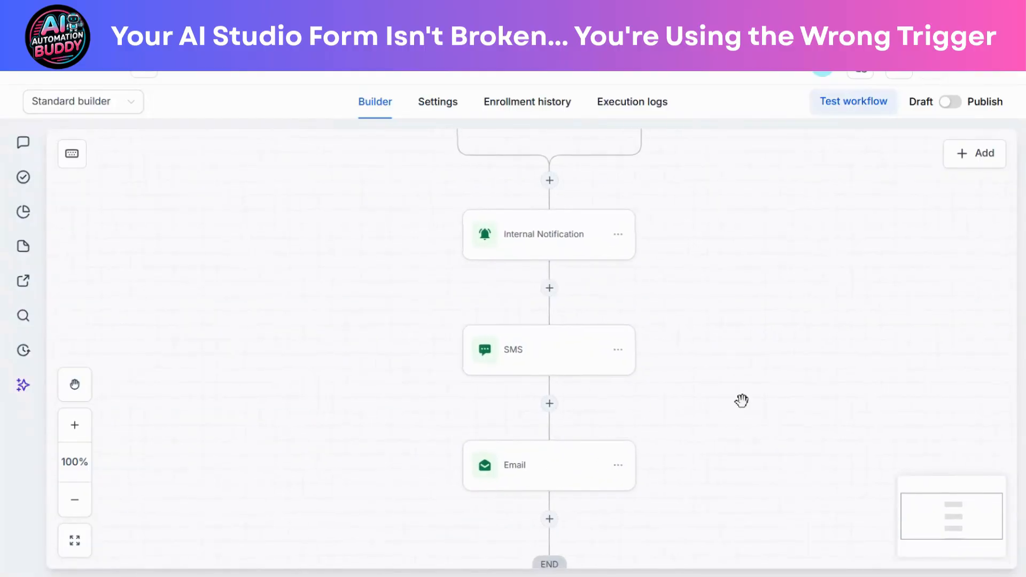